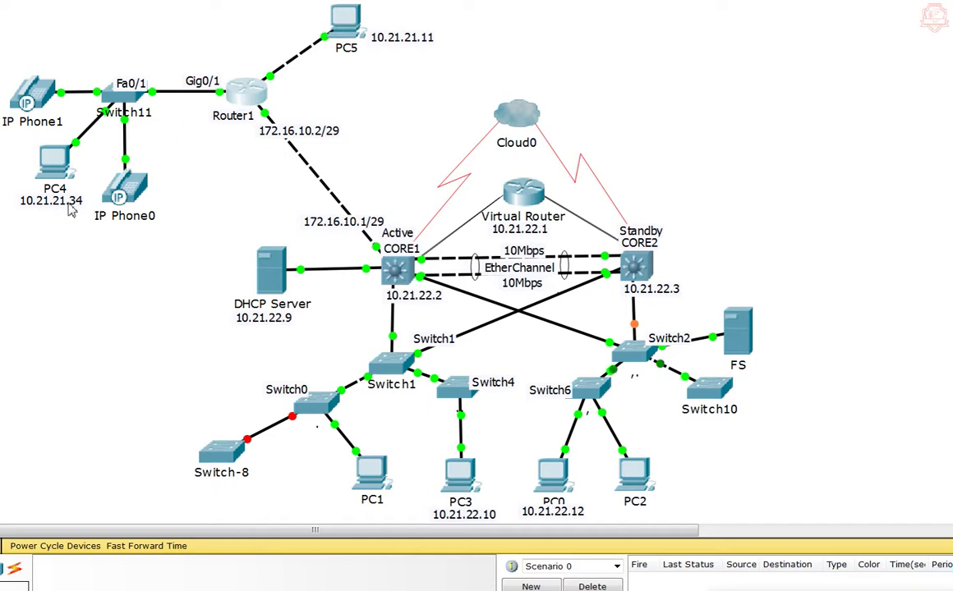
Append /27 to the PC4 and PC5 address labels, giving 10.21.21.34/27 and 10.21.21.11/27.
left_click(71, 204)
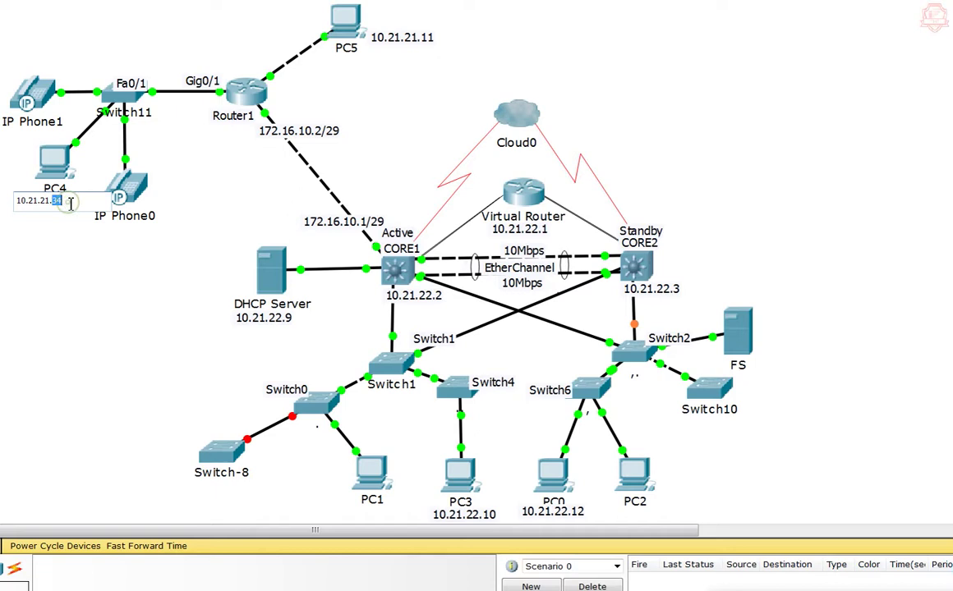
type("/27")
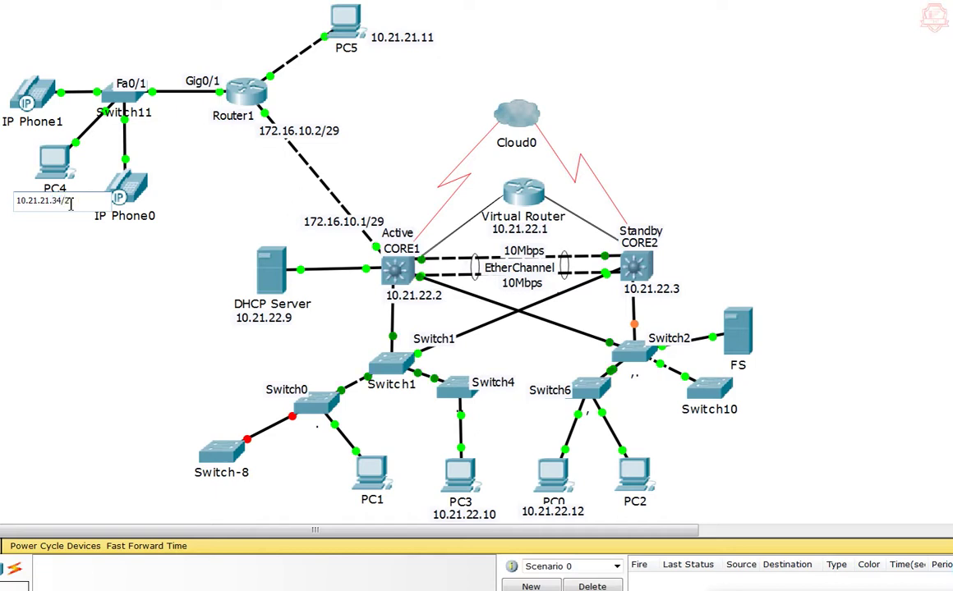
left_click(420, 39)
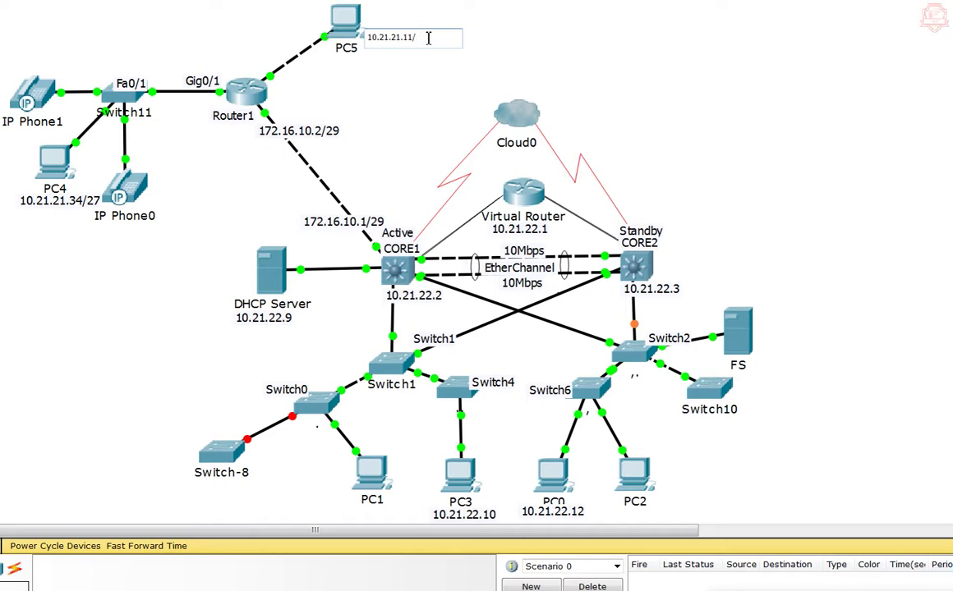
type("/27")
left_click(497, 29)
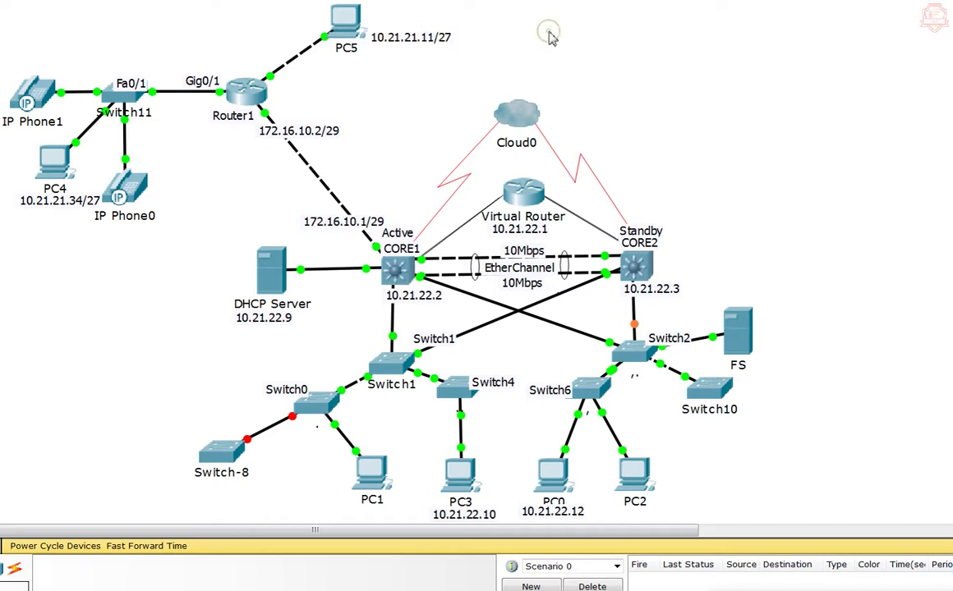
From PC5's command prompt, ping the DHCP server at 10.21.22.9, then stop it.
left_click(338, 20)
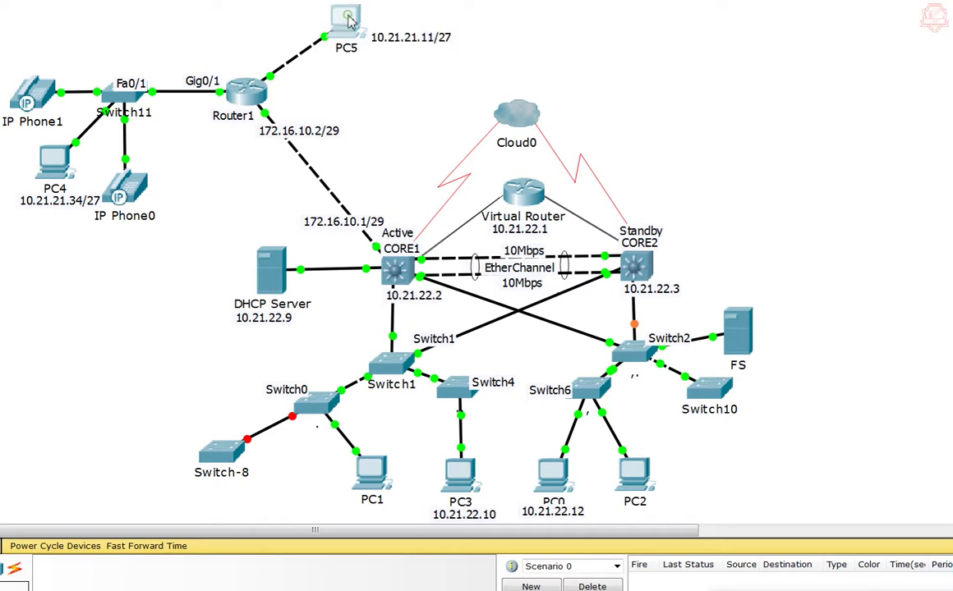
left_click_drag(463, 133, 614, 32)
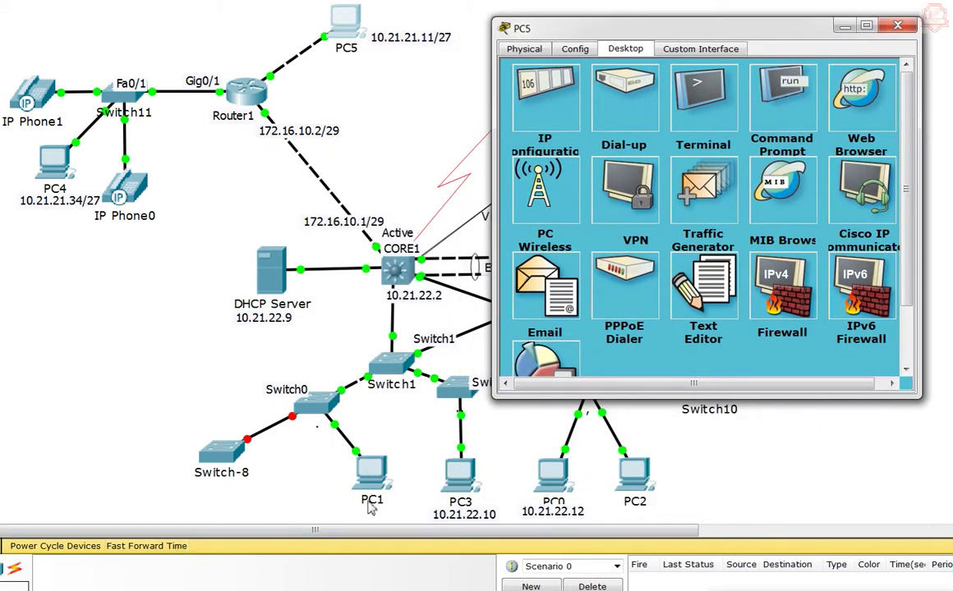
left_click(776, 99)
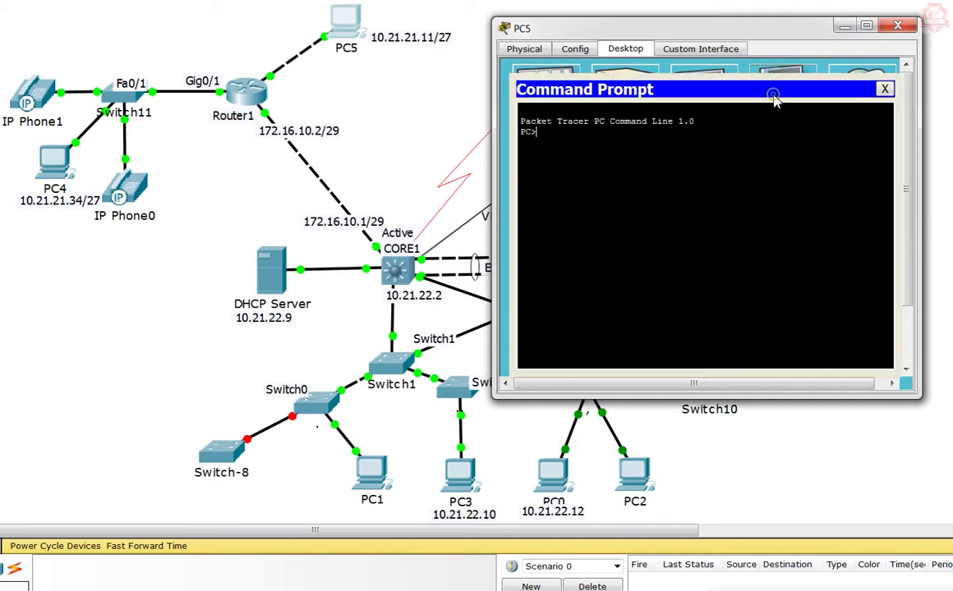
type("ping 10.21.22.9")
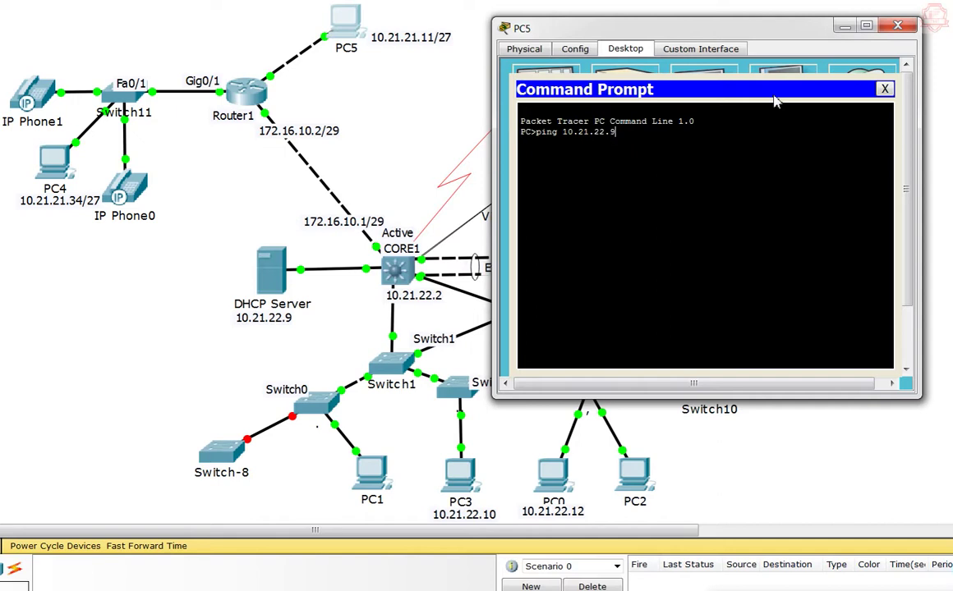
key("Return")
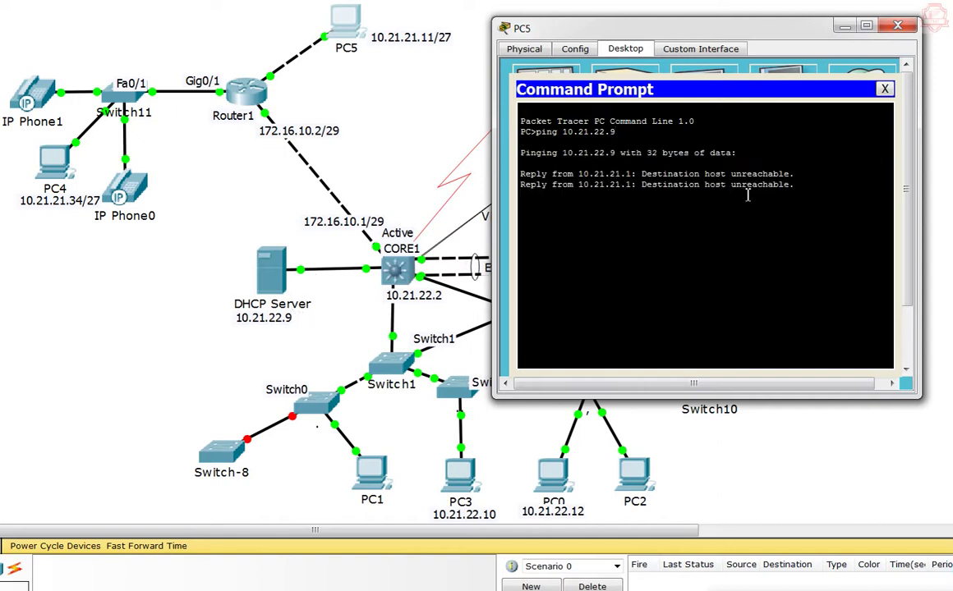
key("ctrl+c")
Ping PC3 at 10.21.22.10 from PC5 and see it fail.
key("Up")
key("BackSpace")
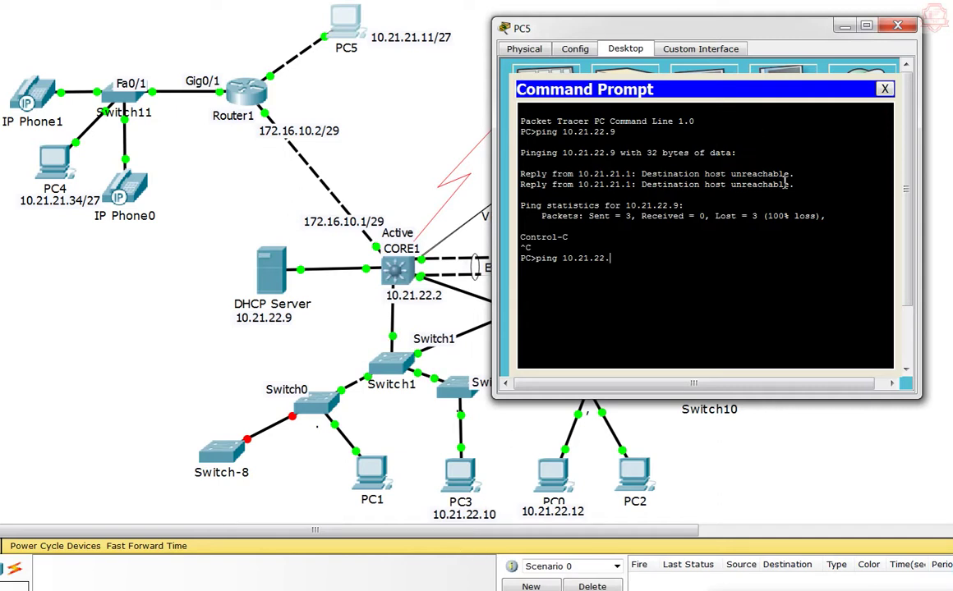
type("10")
key("Return")
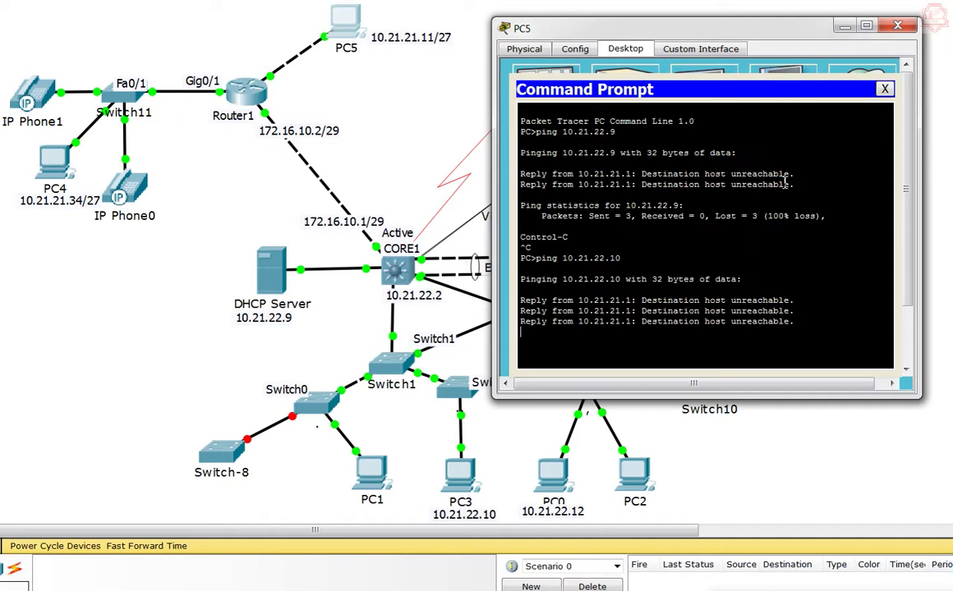
Leave a continuous ping -t 10.21.22.10 running and close PC5's window.
key("Up")
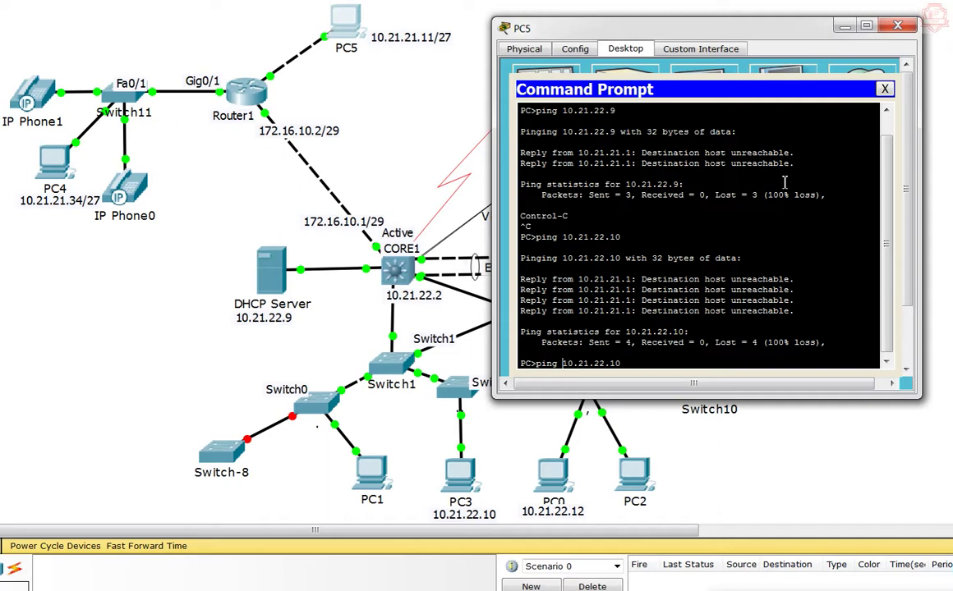
type("-t")
key("Return")
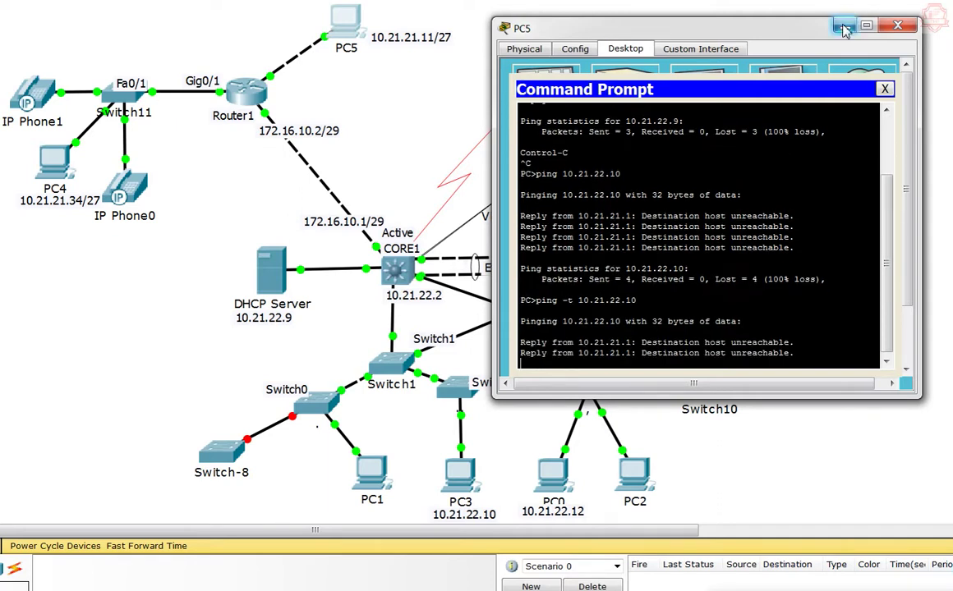
left_click(844, 30)
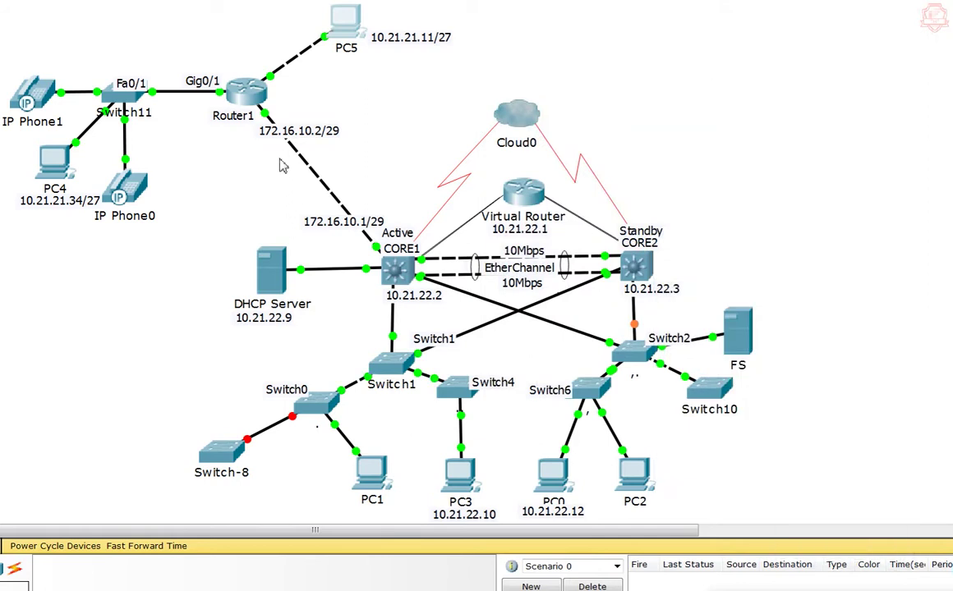
In Router1's CLI, exit configuration mode and start a fresh console session.
left_click(248, 90)
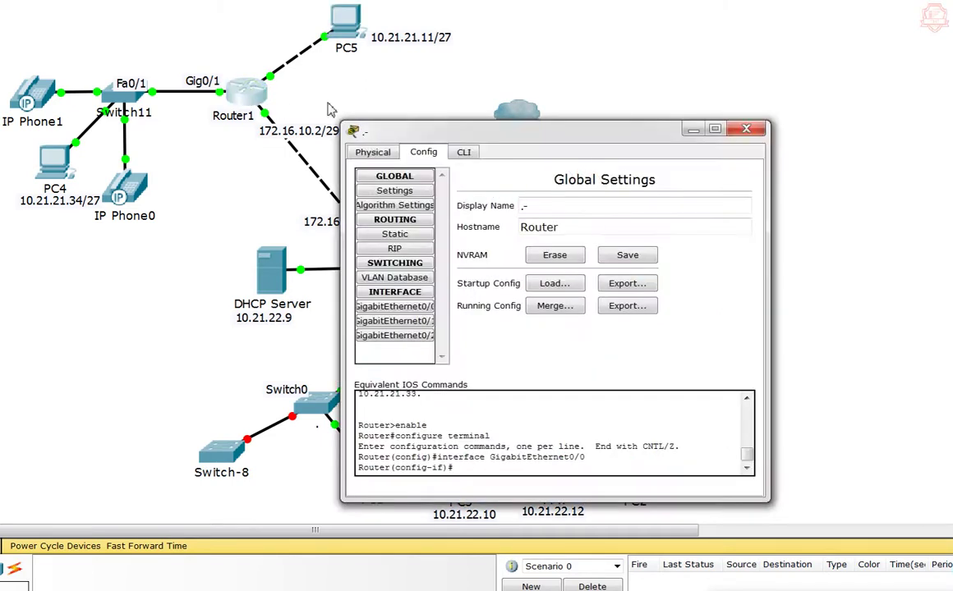
left_click(460, 153)
type("exi")
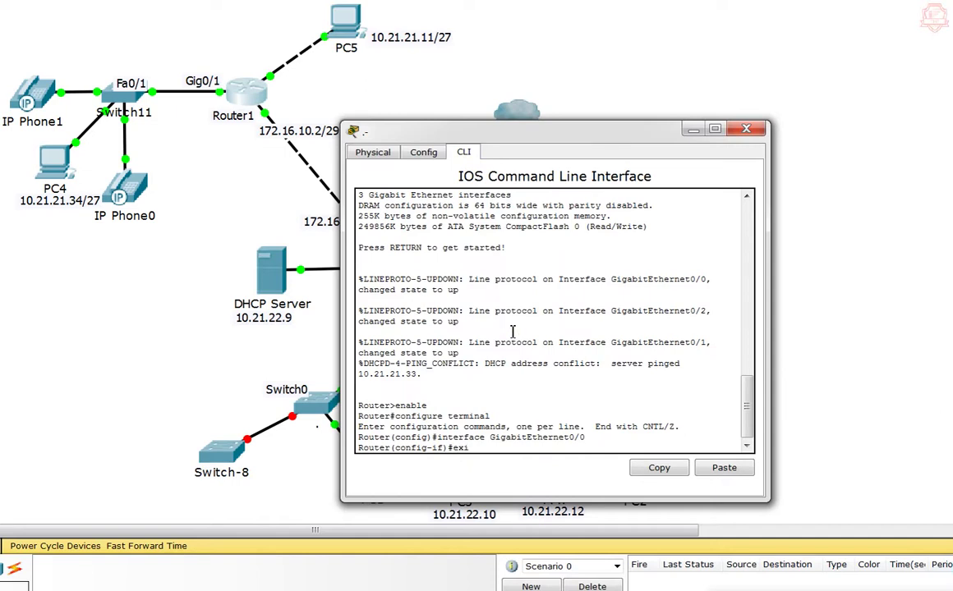
type("t")
key("Return")
type("er(config)#exit")
key("Return")
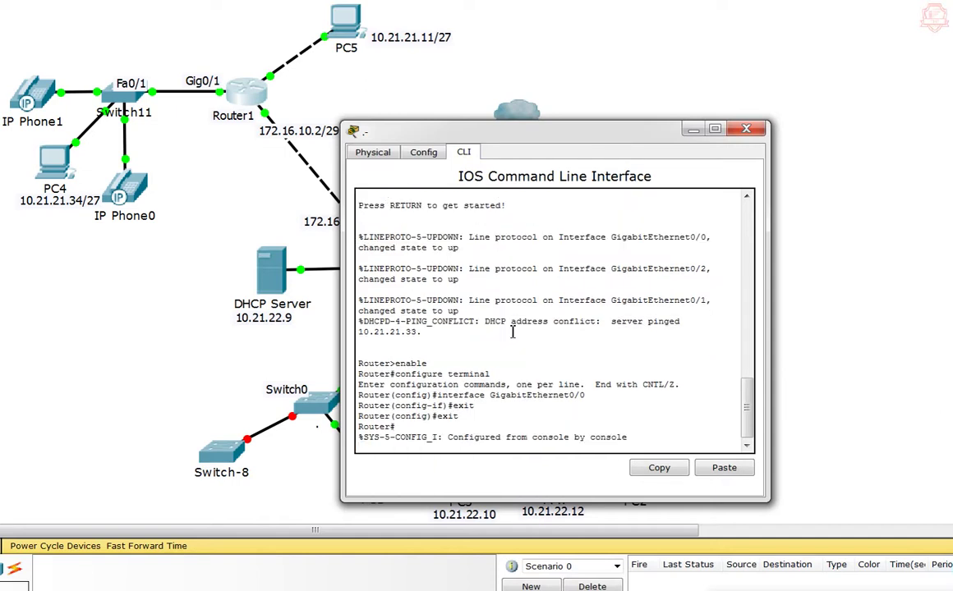
key("Return")
type("exit")
key("Return")
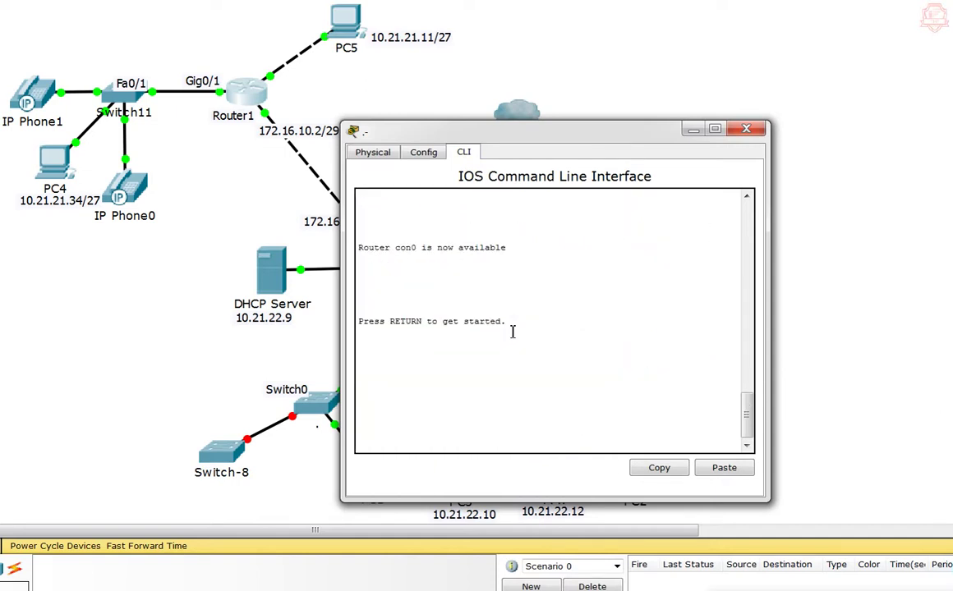
key("Return")
key("Return")
Enter enable and config t, then create the EIGRP 200 routing process with router eigrp 200.
type("ena")
key("Return")
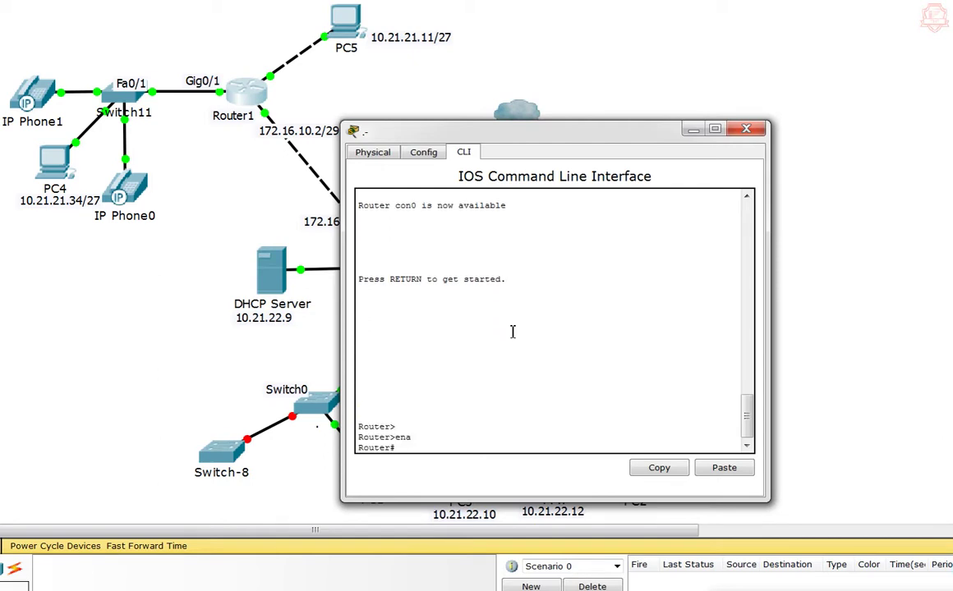
type("config t")
key("Return")
type("router ei")
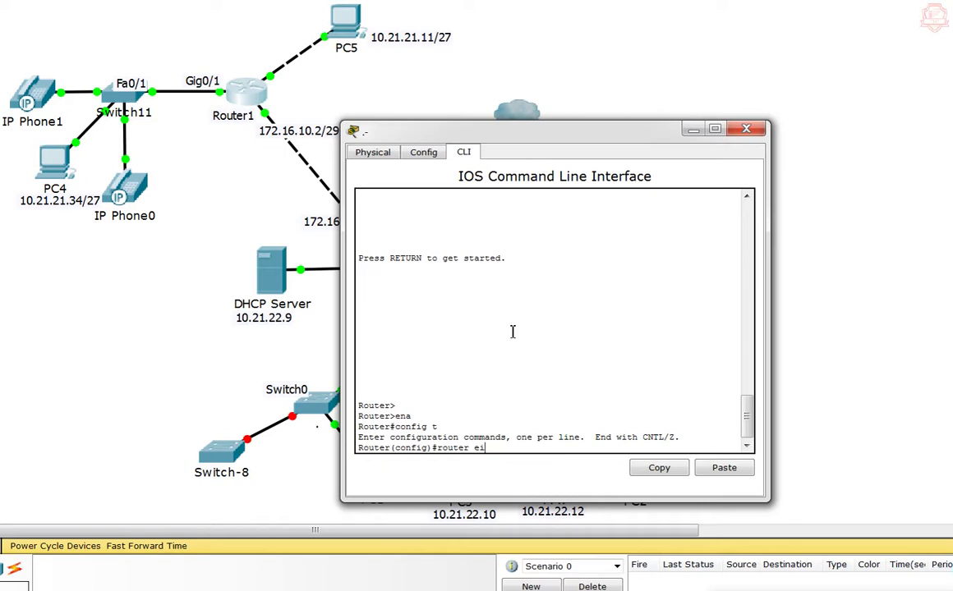
type("grp 200?")
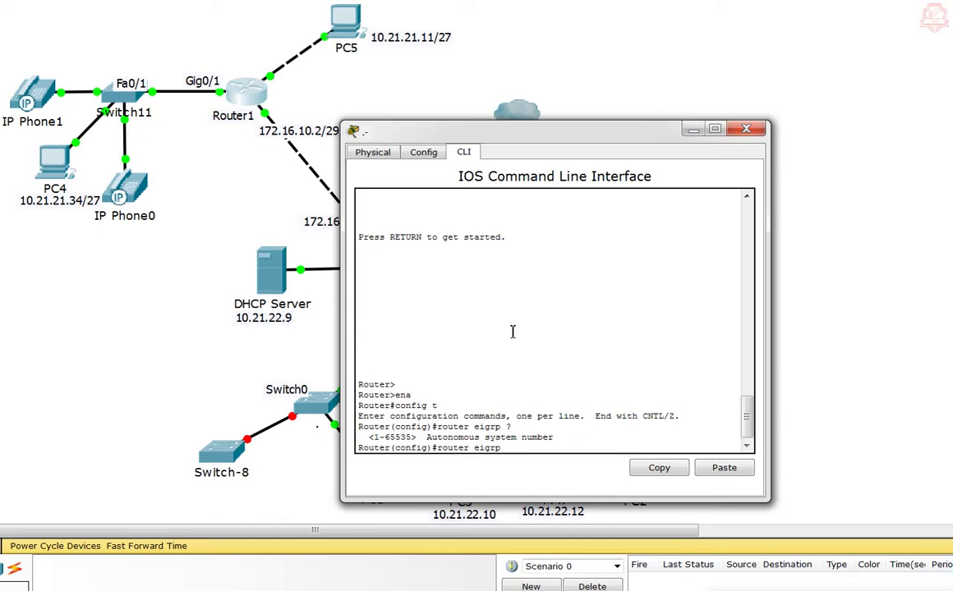
key("Return")
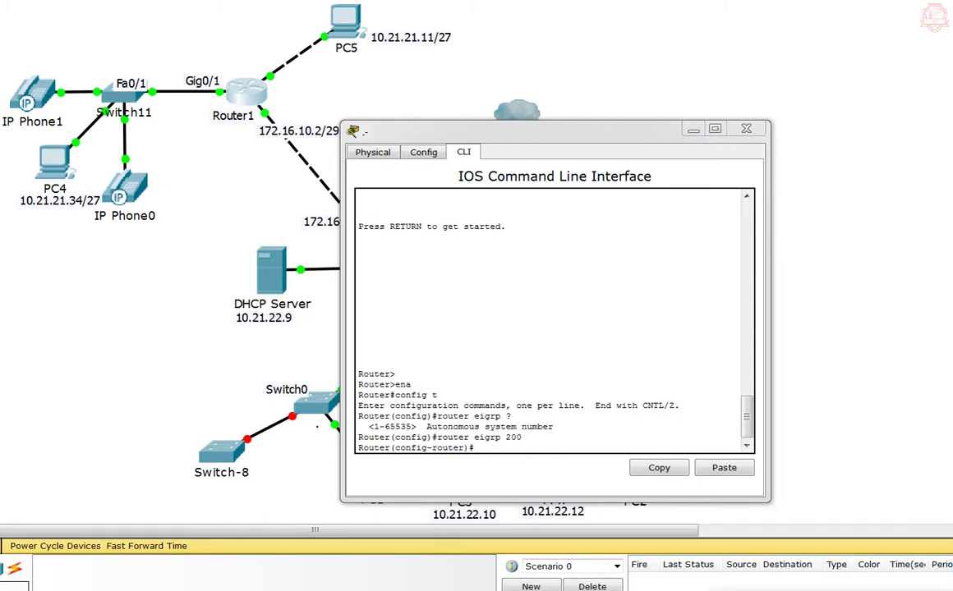
left_click(567, 422)
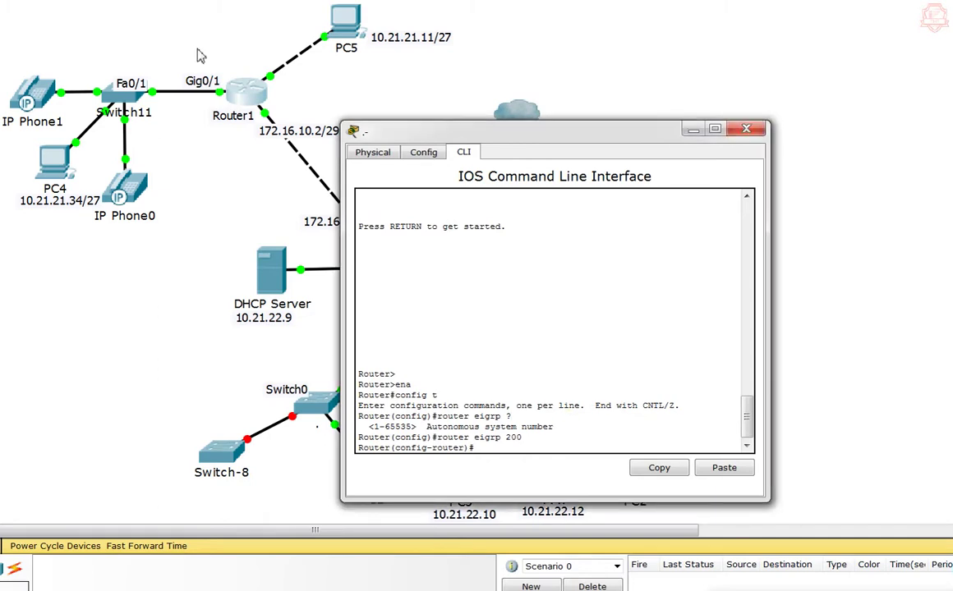
Add networks 10.21.21.0 and 172.16.10.0 255.255.255.0 to Router1's EIGRP 200.
left_click(523, 444)
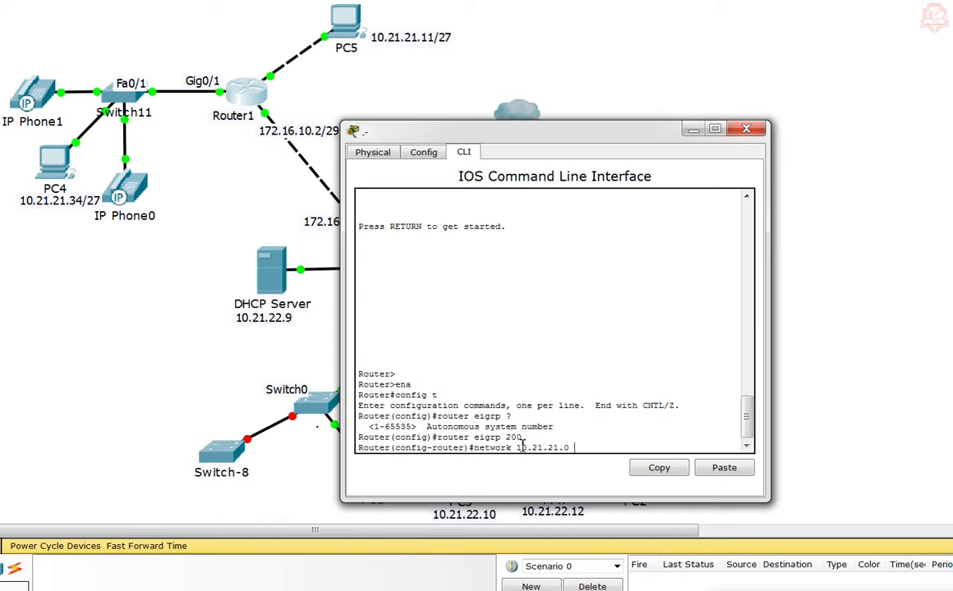
type("?")
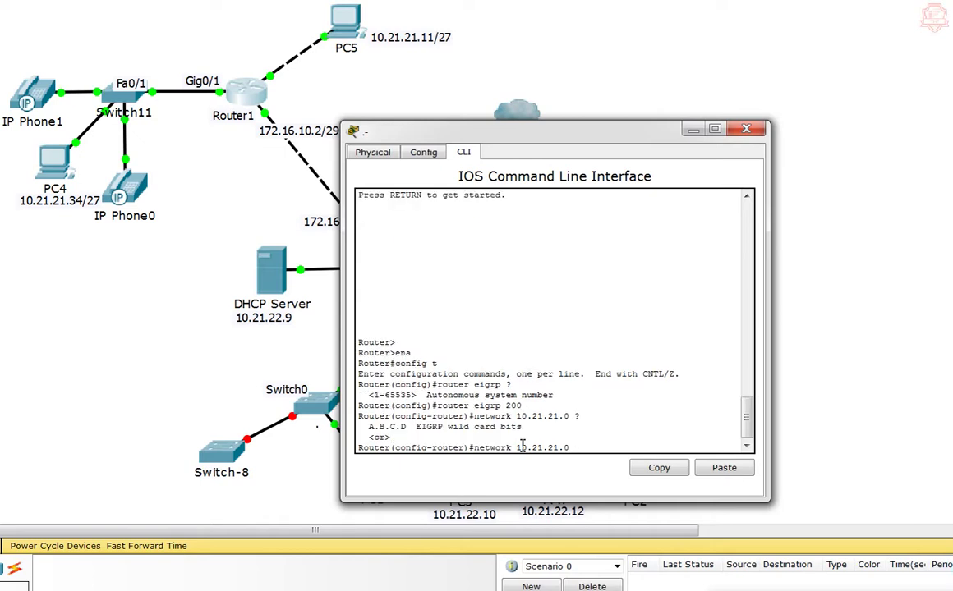
type("255.255.255.0")
key("Return")
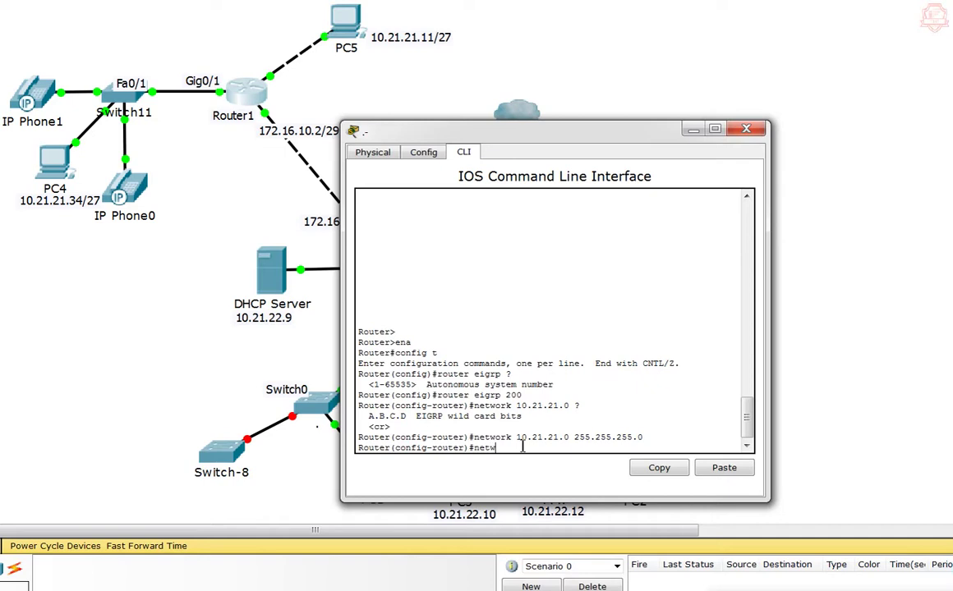
type("ork")
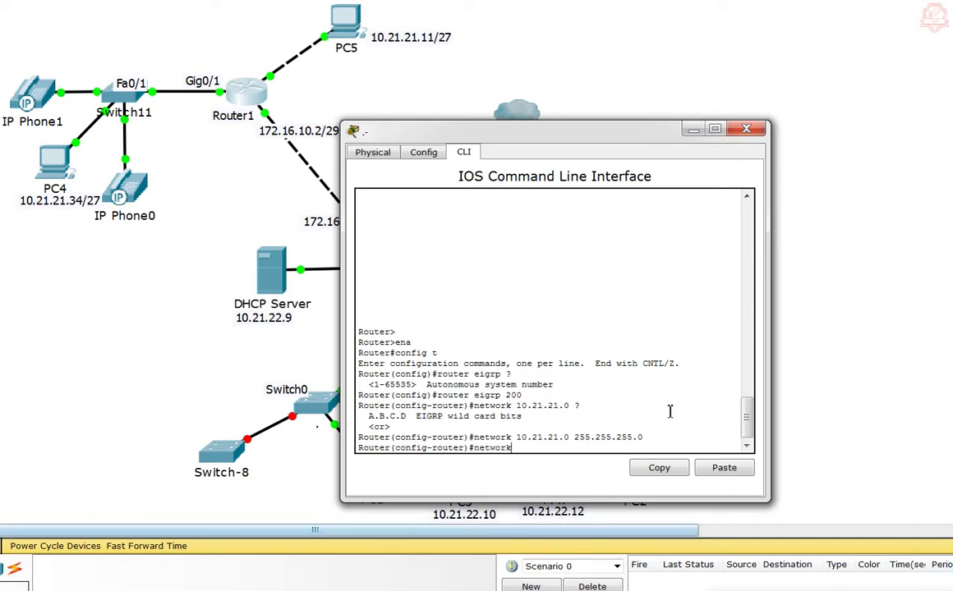
left_click_drag(512, 437, 575, 442)
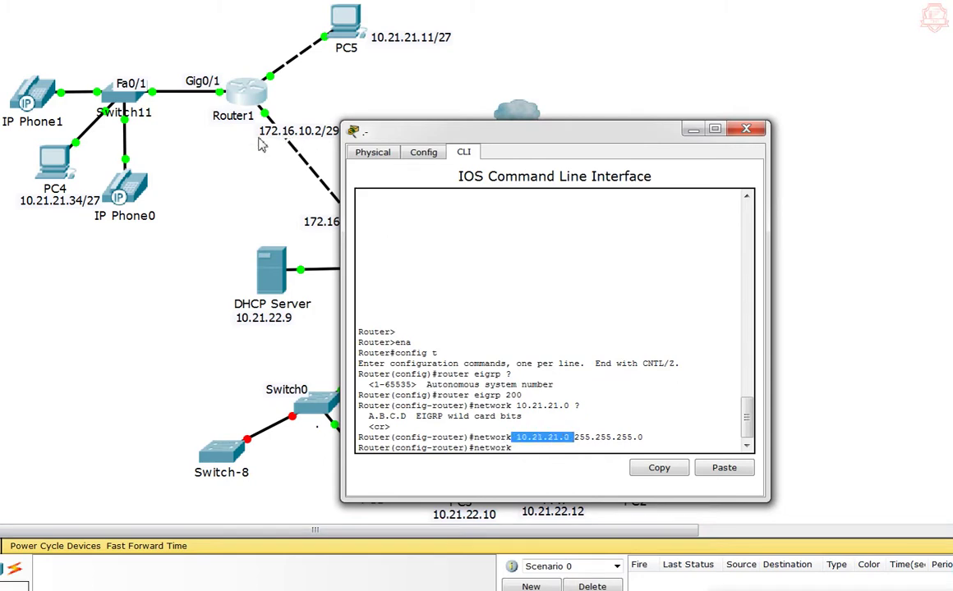
left_click(543, 447)
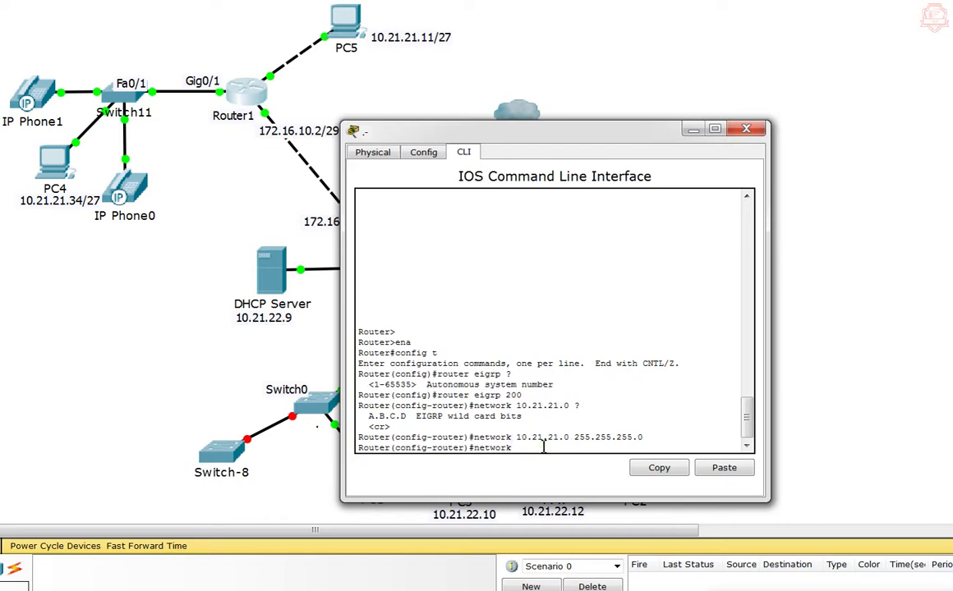
type("172.16.10.0 255.255.25")
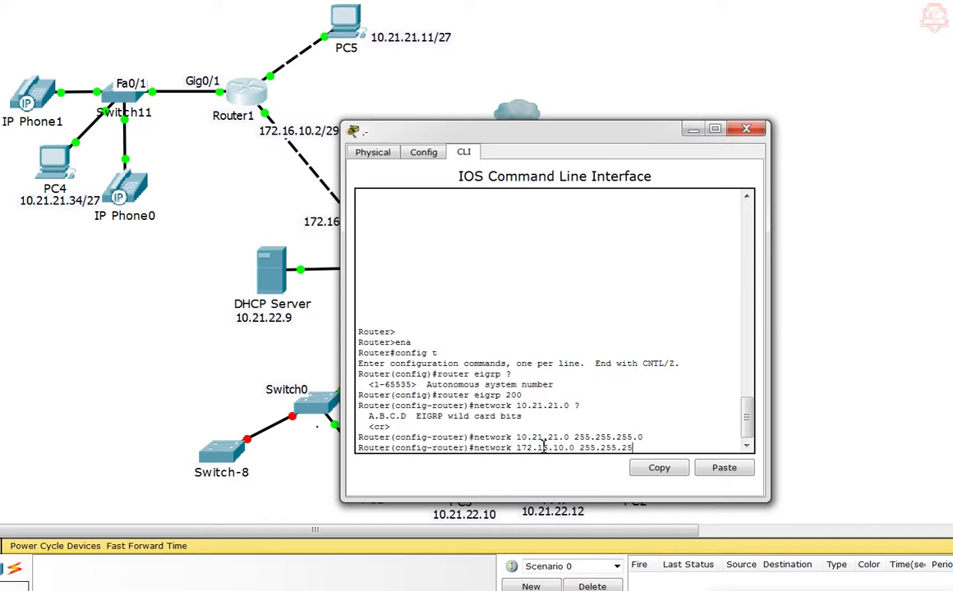
type("5.0")
key("Return")
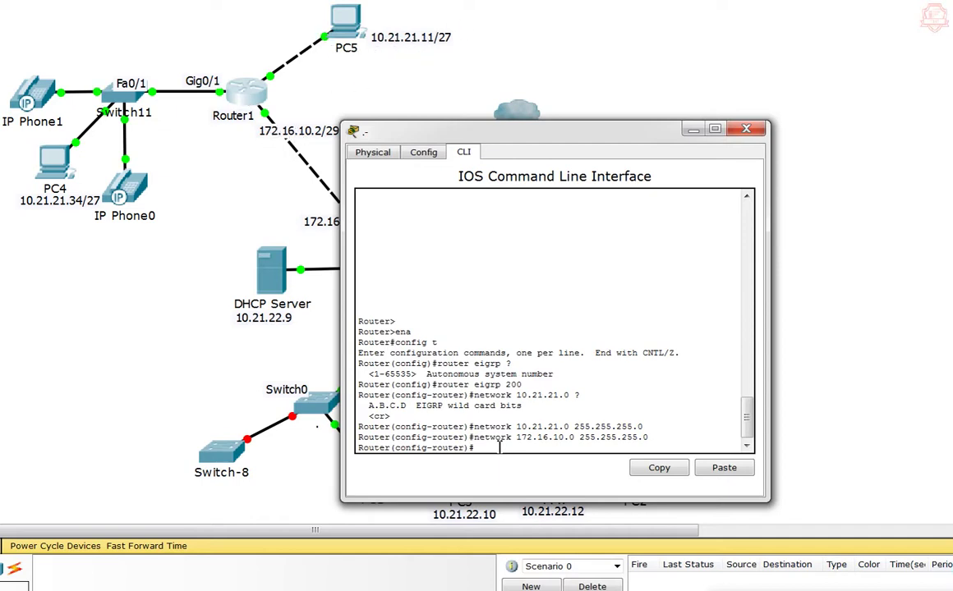
Apply no auto-summary to EIGRP 200 and leave router configuration mode.
type("no aut")
key("Tab")
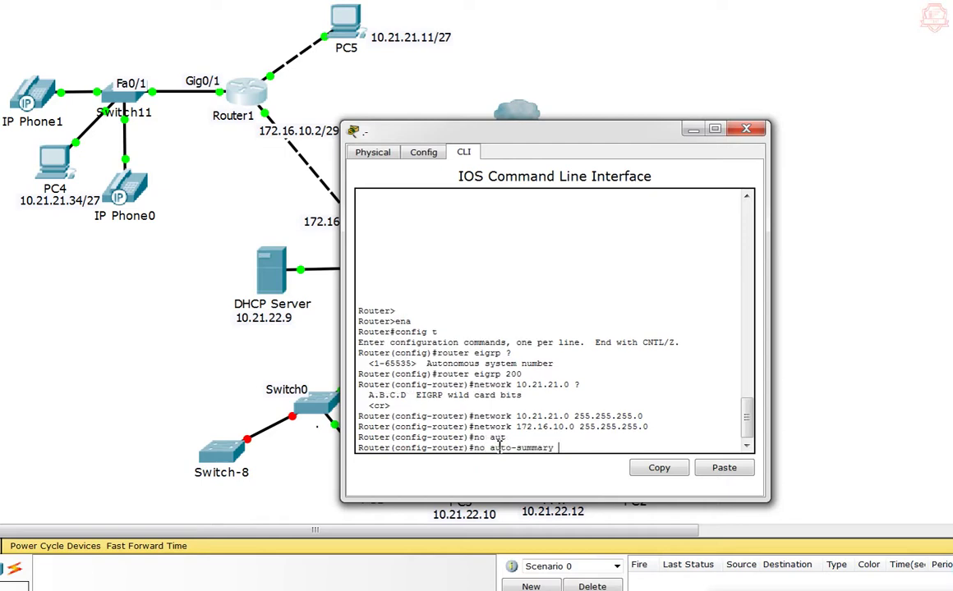
key("Return")
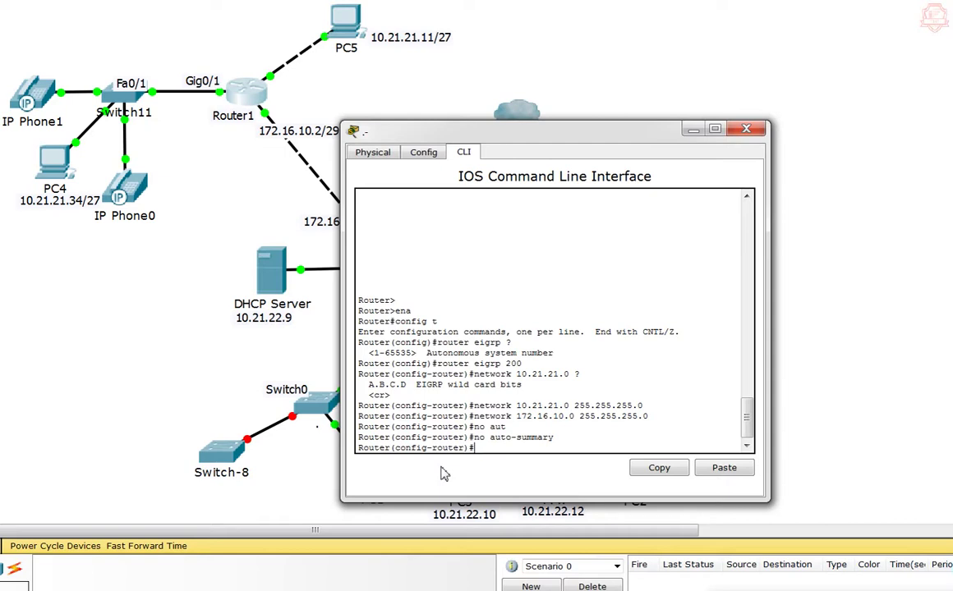
type("exit")
key("Return")
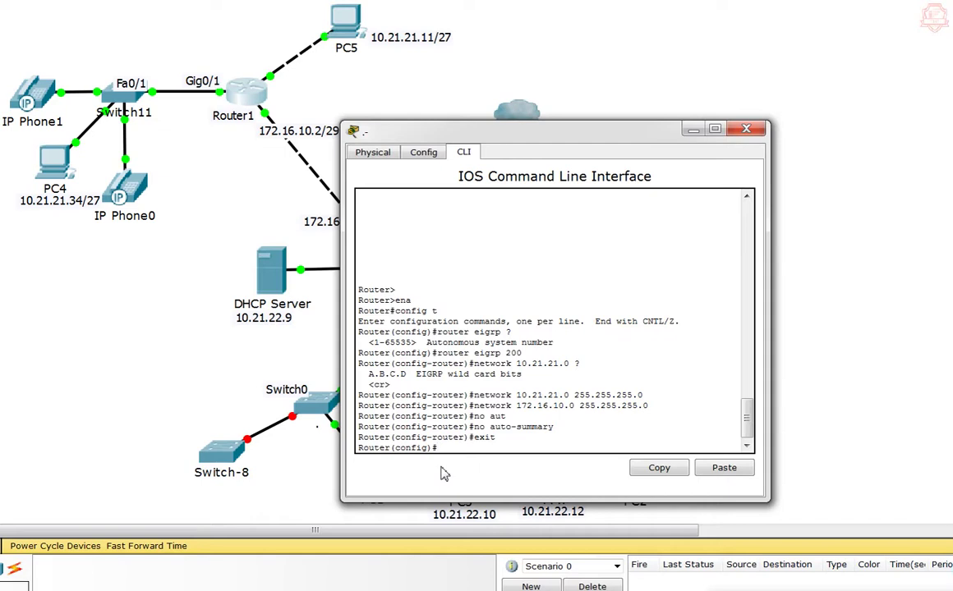
Set the hostname to Router1, save with wr, and close the router window.
type("hostname Router1")
key("Return")
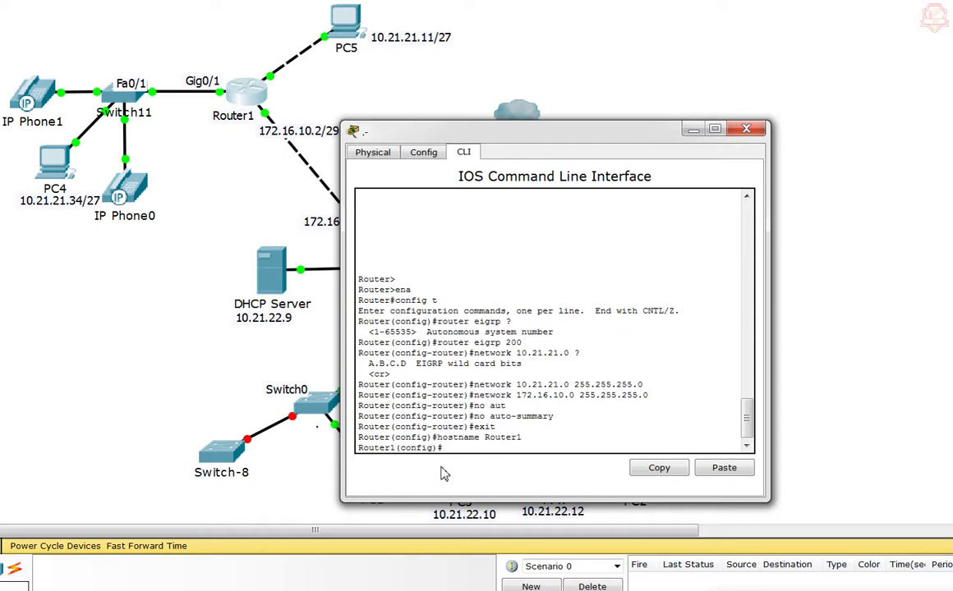
type("exit")
key("Return")
key("Return")
key("Return")
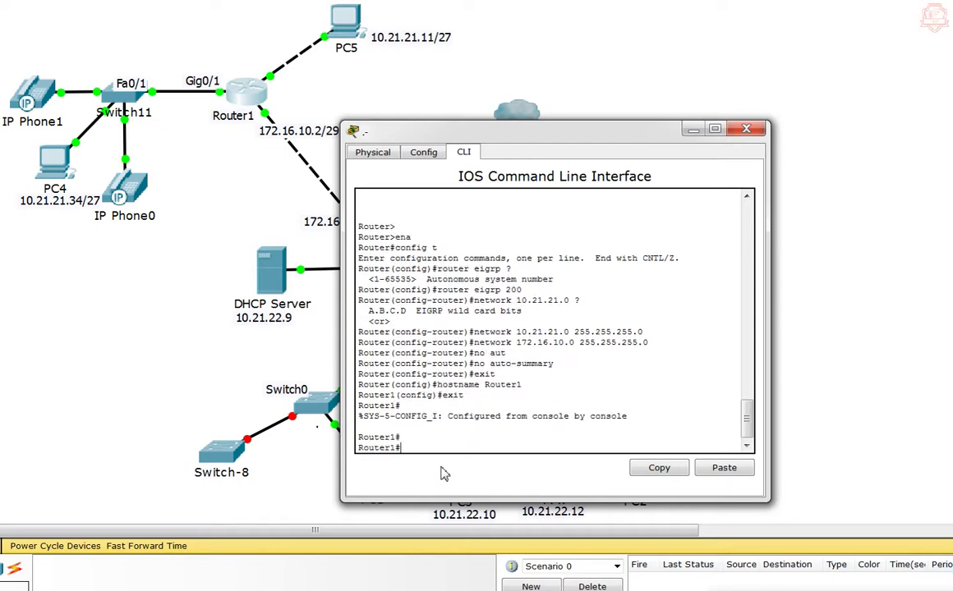
type("wr")
key("Return")
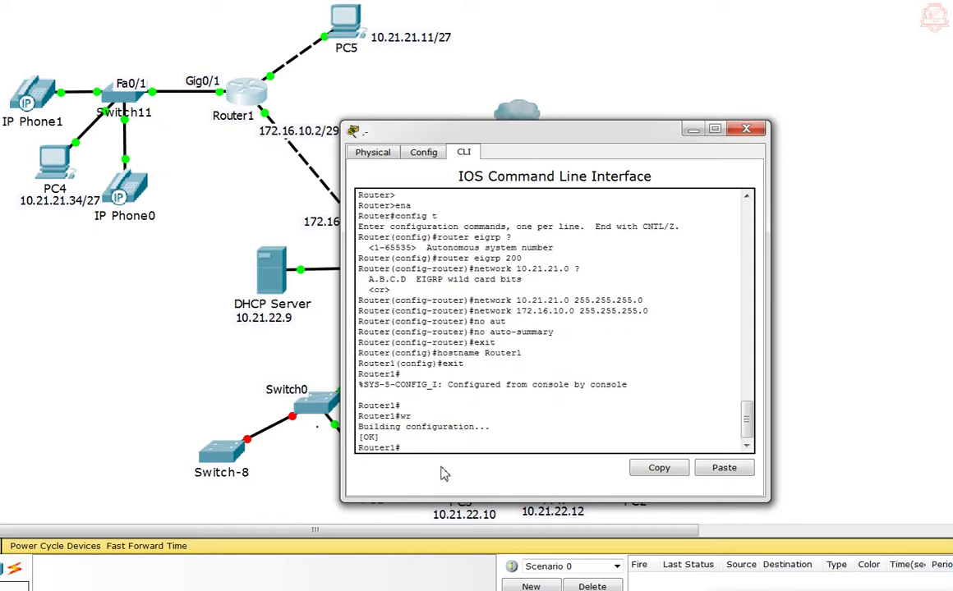
left_click(745, 130)
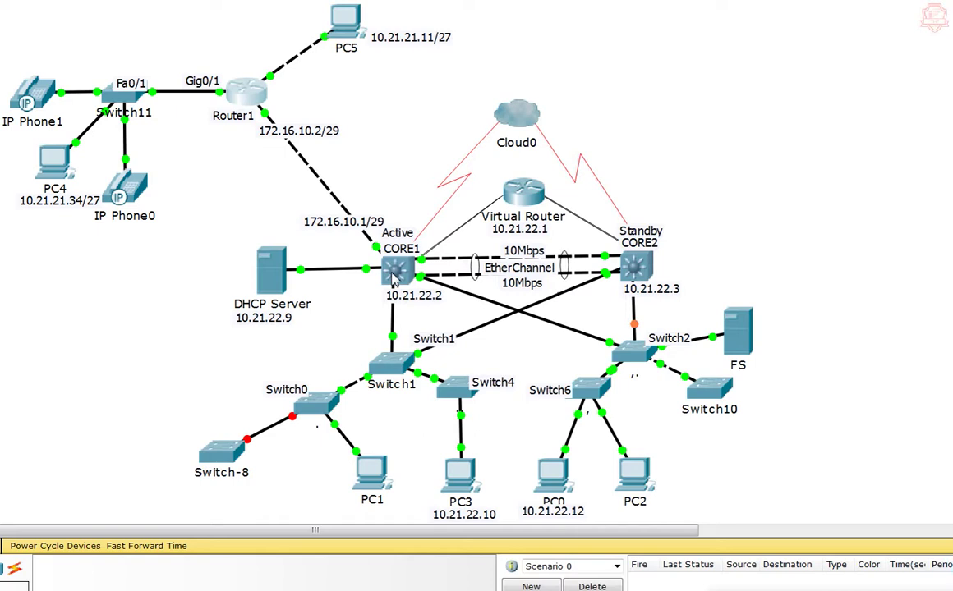
Open CORE1's CLI and enter global configuration mode with ena and config t.
left_click(395, 279)
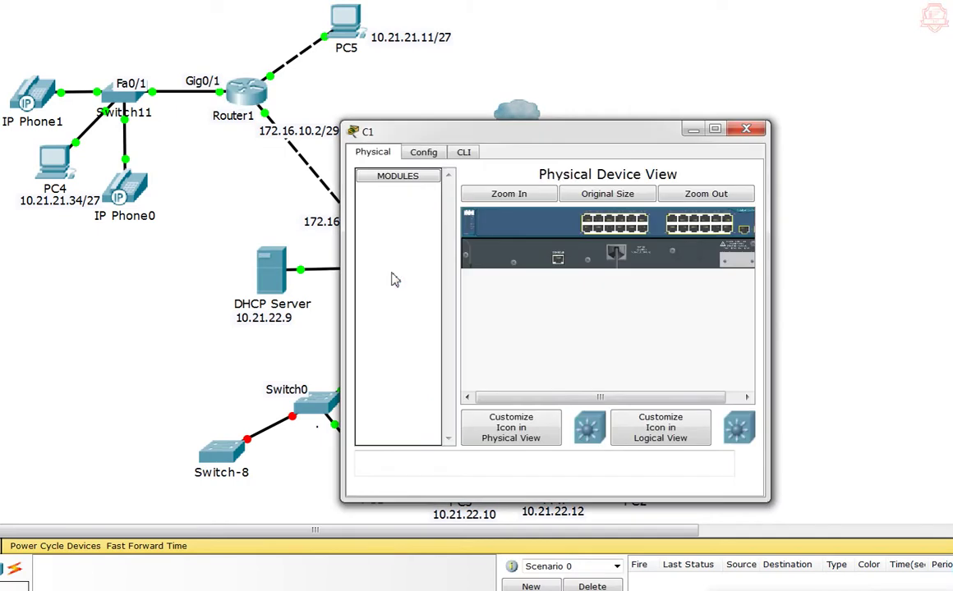
left_click(464, 153)
left_click_drag(465, 136, 595, 57)
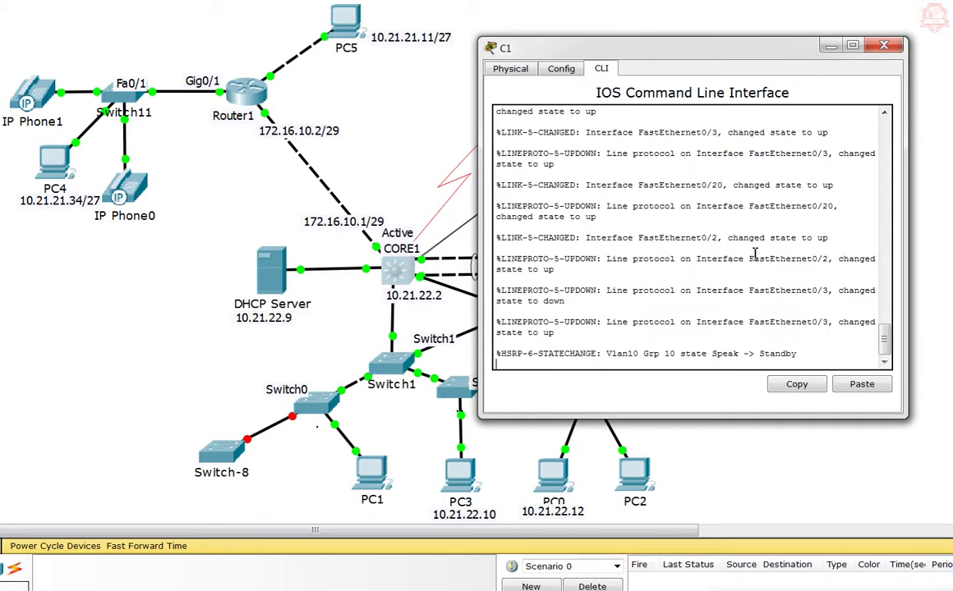
key("Return")
key("Return")
type("ena")
key("Return")
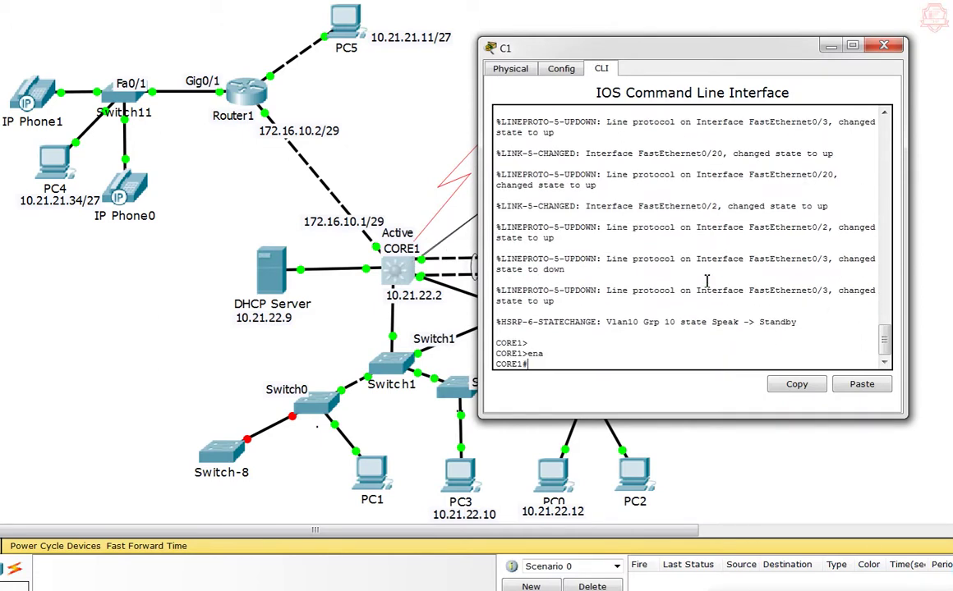
type("config t")
key("Return")
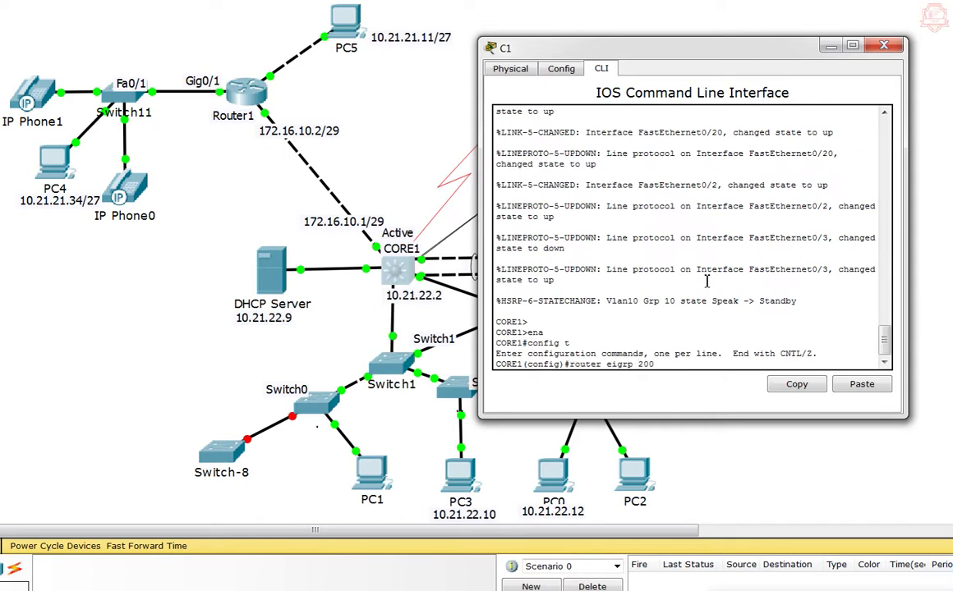
Start router eigrp 200 on CORE1 and add network 10.21.22.0 0.0.0.255.
type("router eigrp 200 ?")
key("Return")
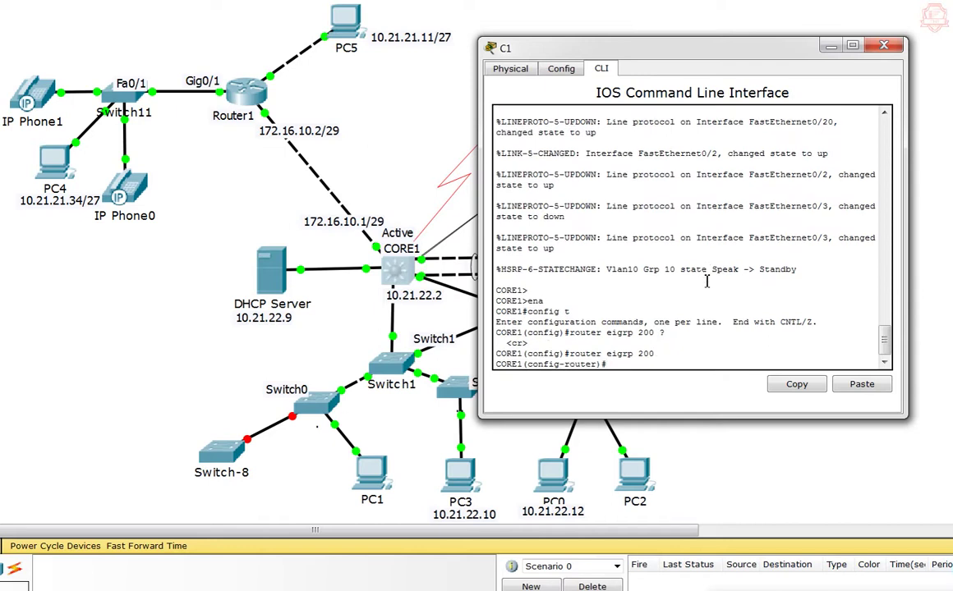
type("network 1")
type("0.21.22.0")
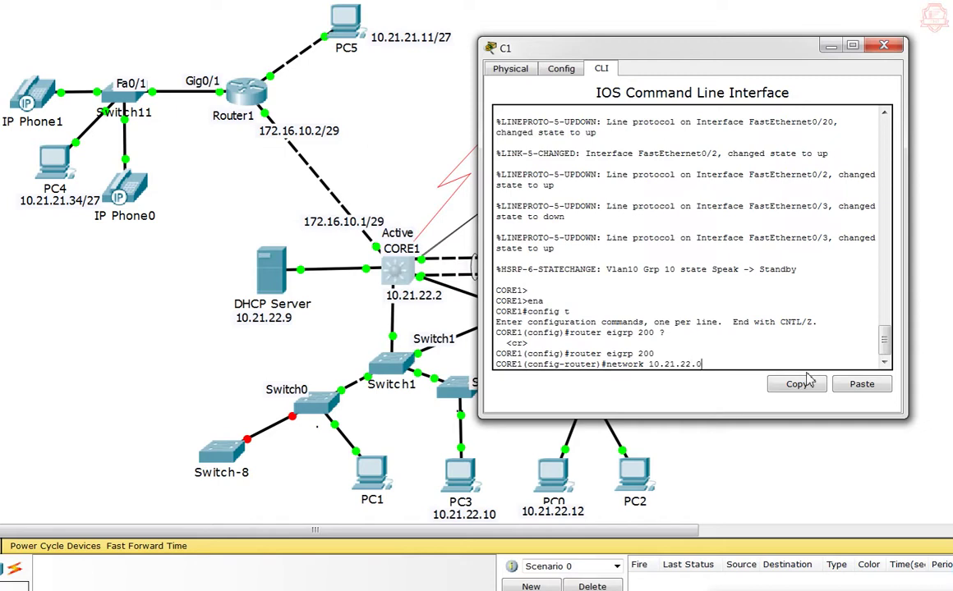
type(" ?")
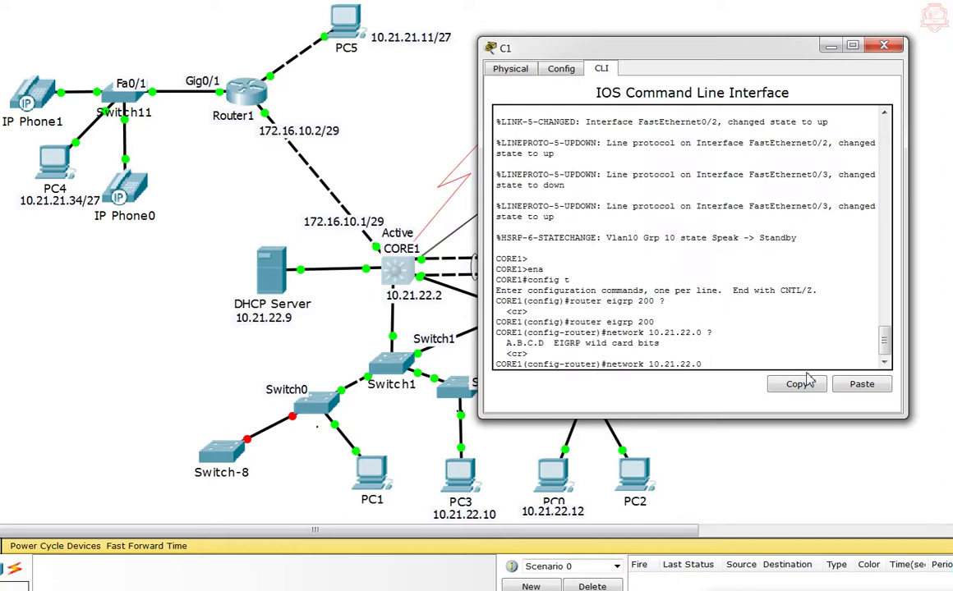
type(" .0.0.")
type("0.0.0.")
type("255 ?")
key("Return")
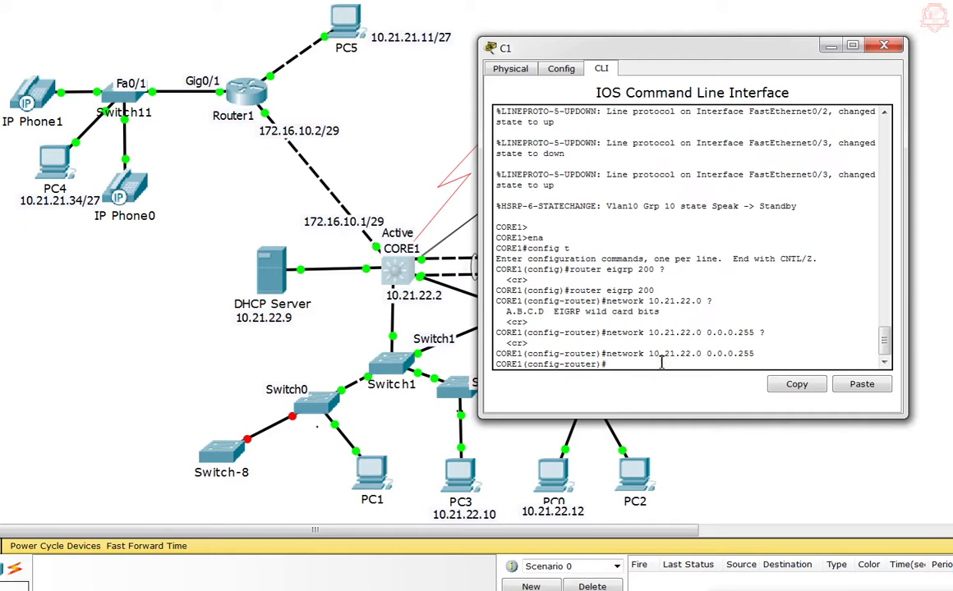
left_click_drag(694, 51, 746, 48)
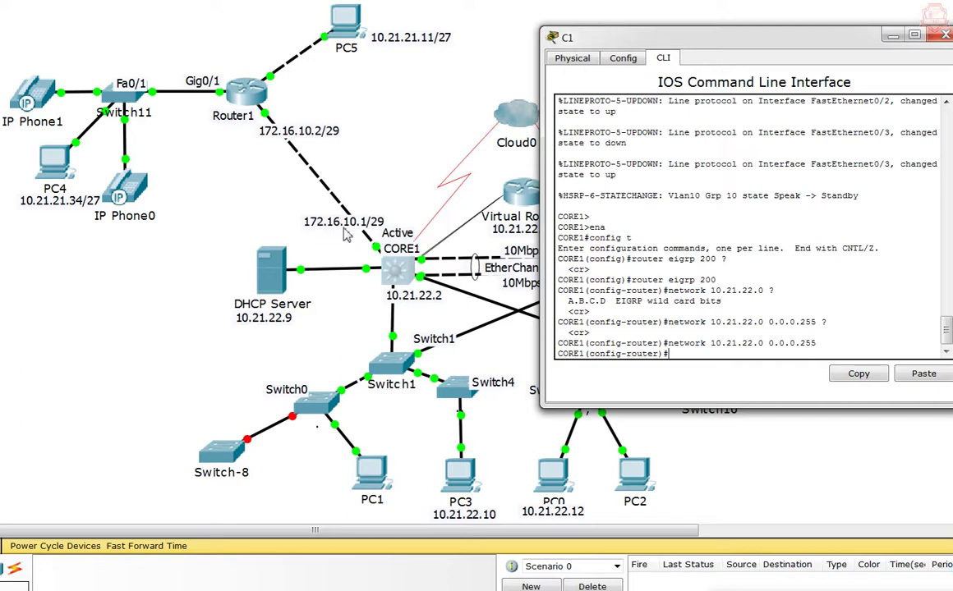
Add network 172.16.10.0 to CORE1's EIGRP 200 and save with do wr.
type("network 172.16.10.0 255.255.255.0")
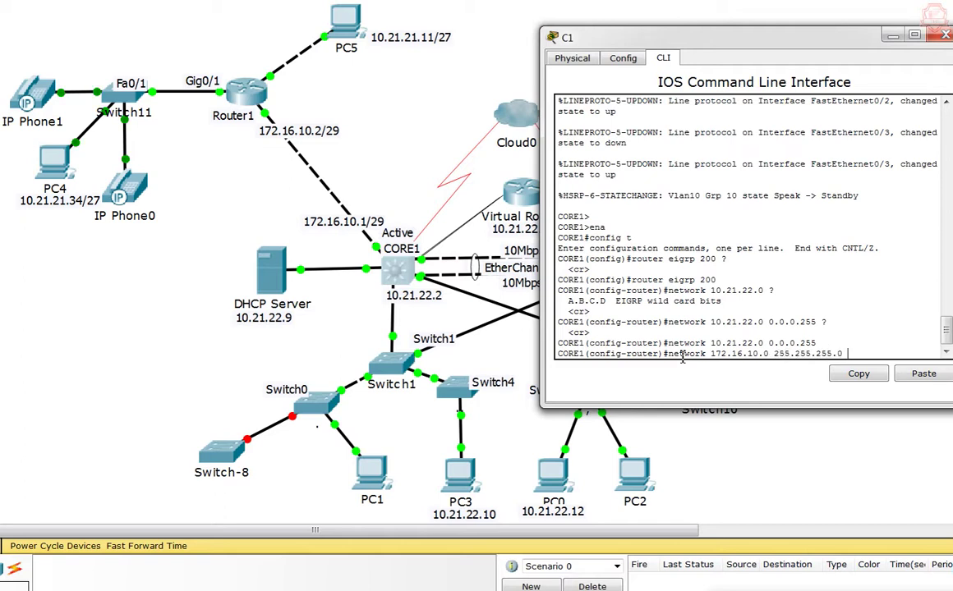
key("Return")
key("Return")
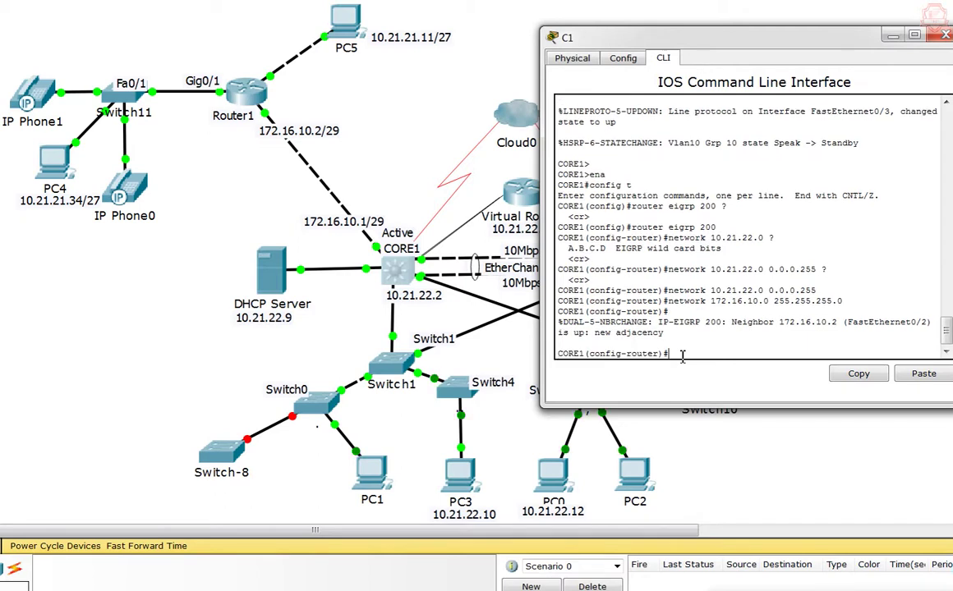
type("do wr")
key("Return")
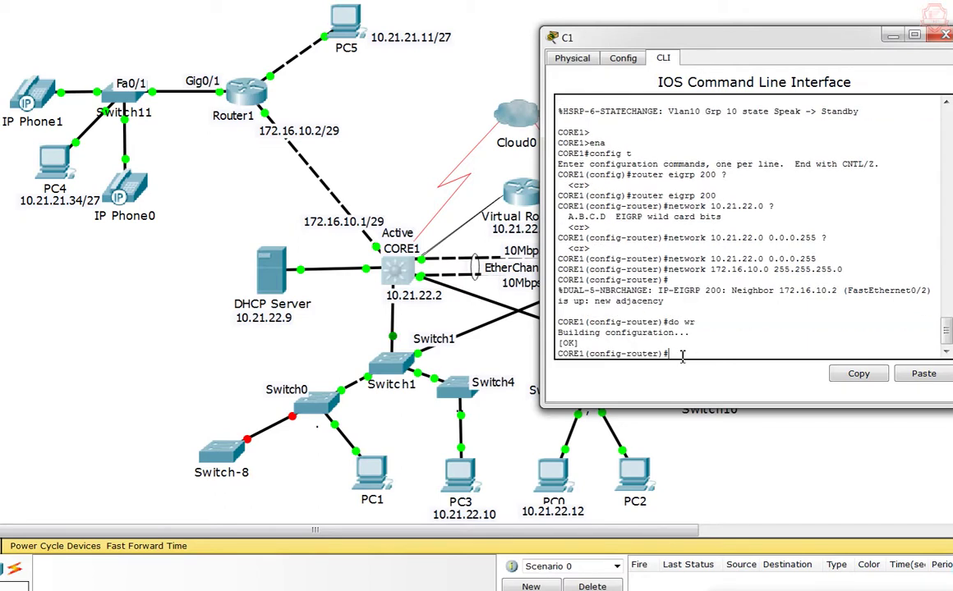
key("Return")
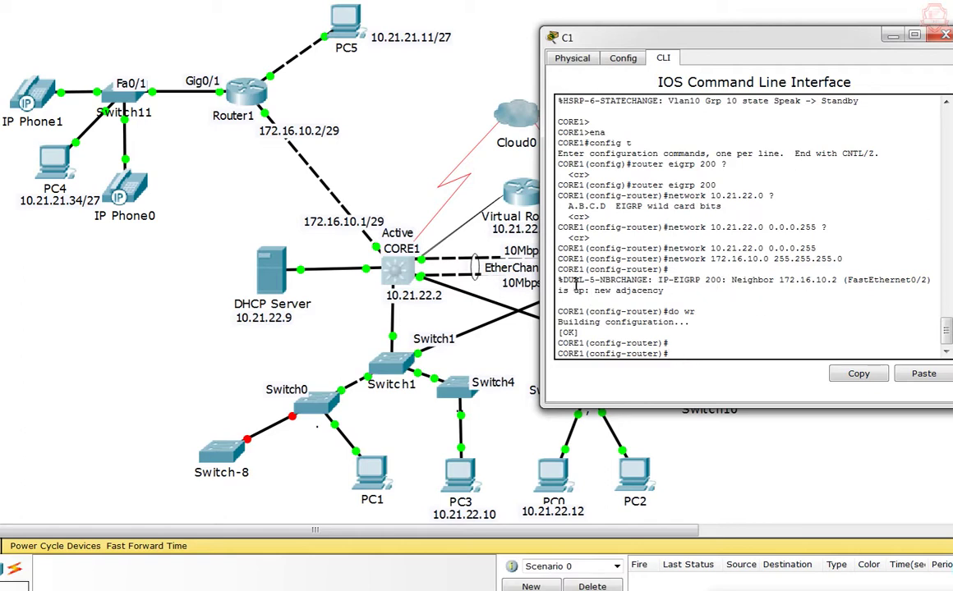
Highlight the DUAL message showing neighbor 172.16.10.2 coming up.
left_click_drag(559, 285, 712, 290)
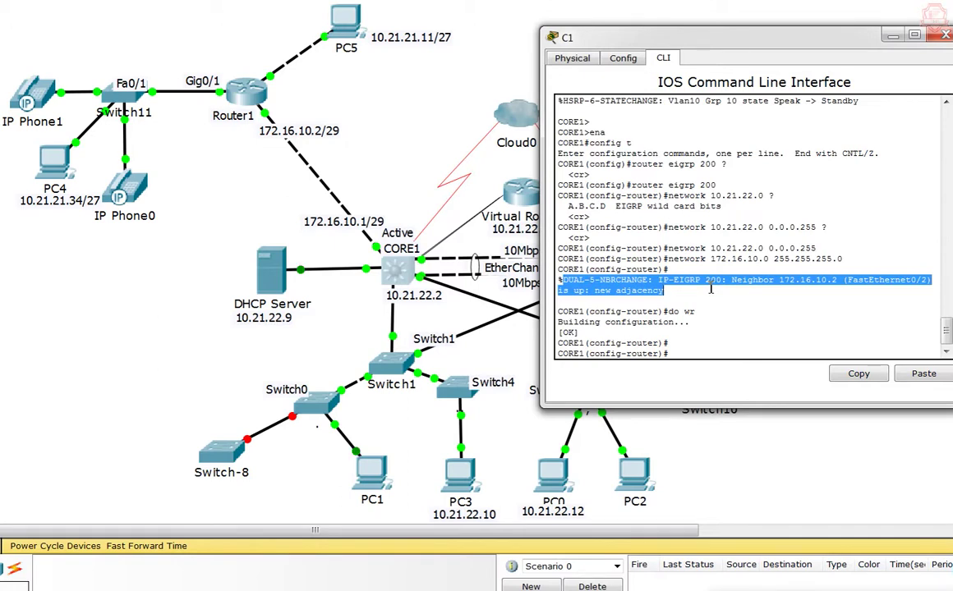
double_click(820, 281)
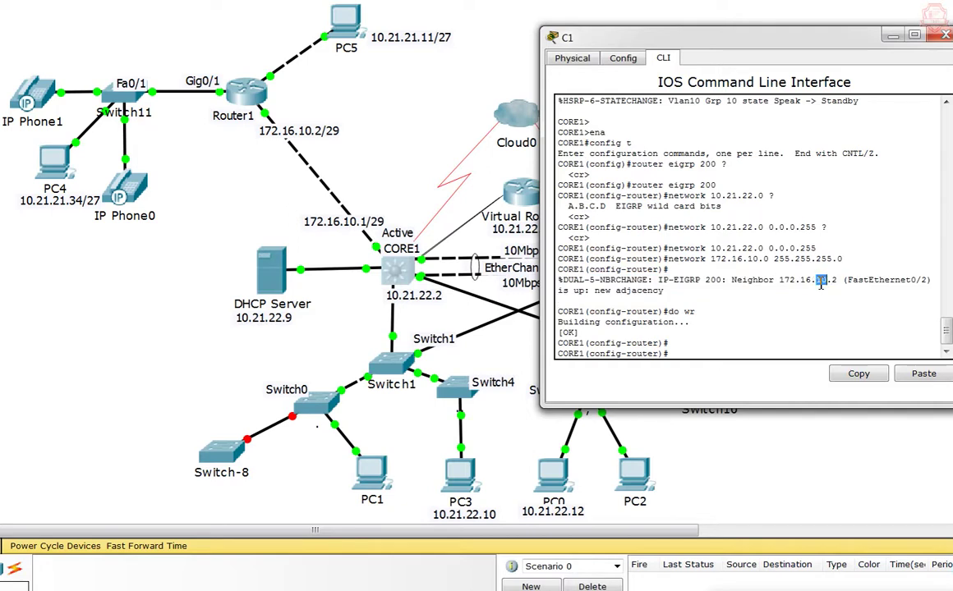
left_click_drag(731, 280, 840, 282)
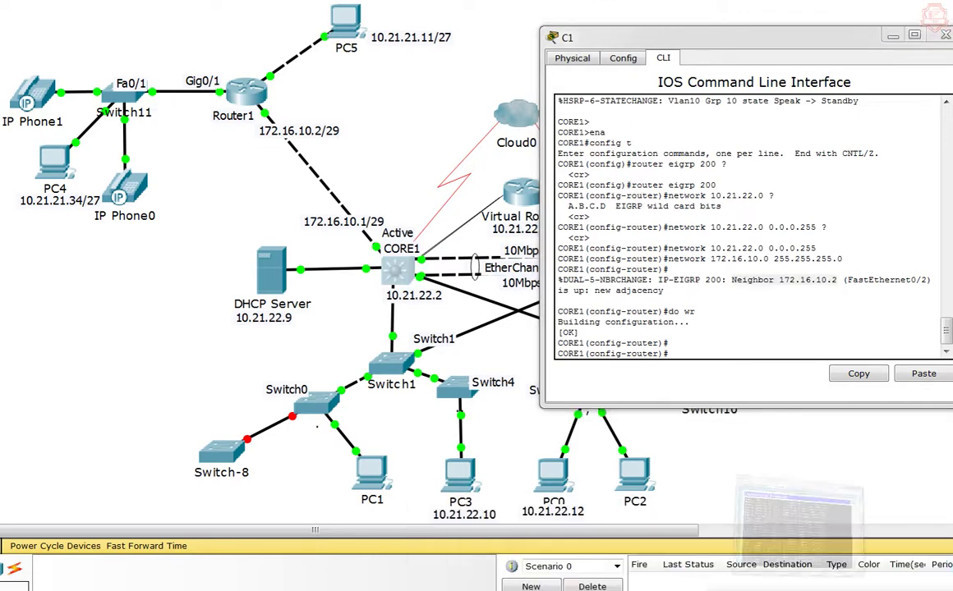
Stop PC5's continuous ping to 10.21.22.10 with Ctrl+C and close PC5's window.
key("alt+Tab")
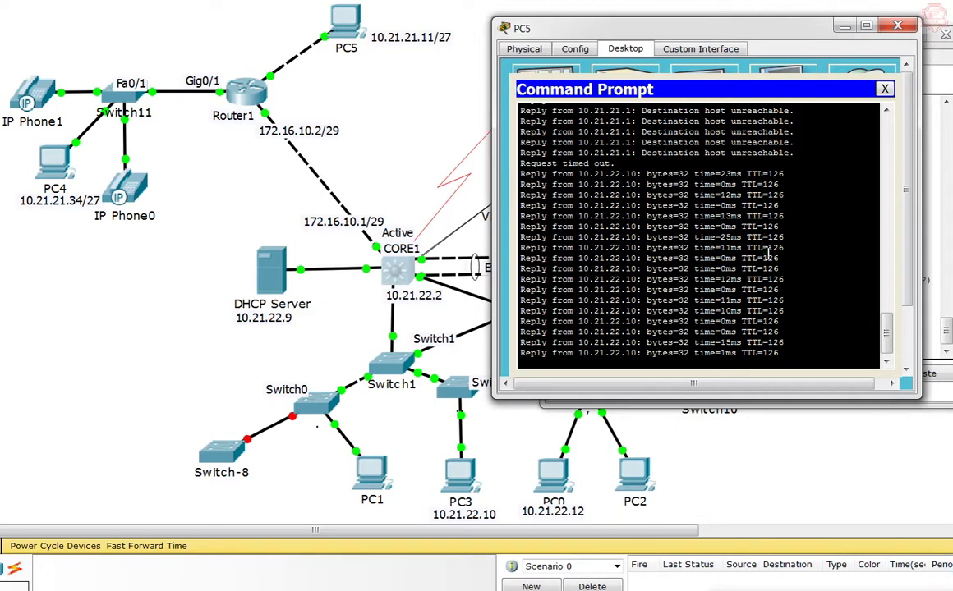
key("ctrl+c")
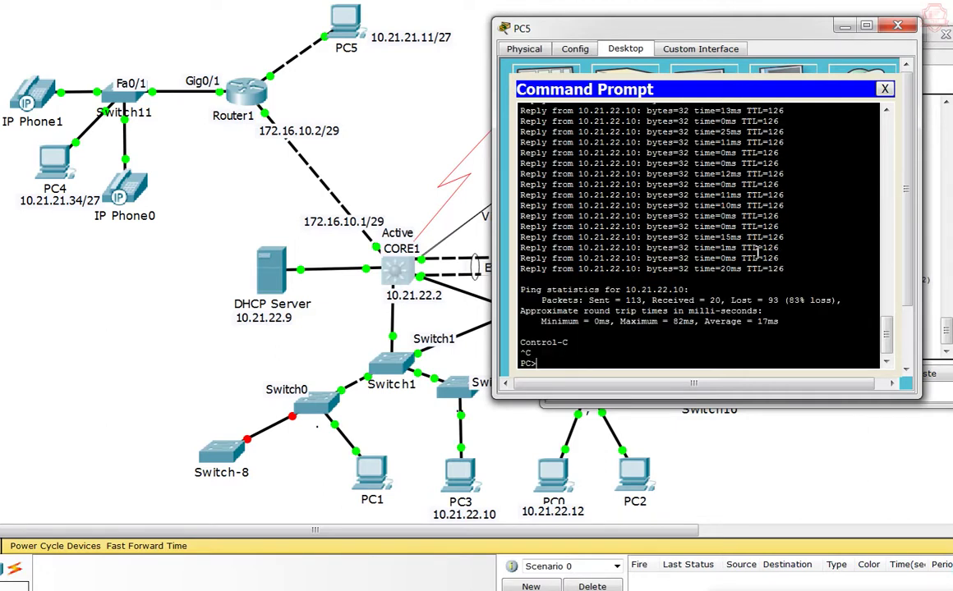
left_click(887, 31)
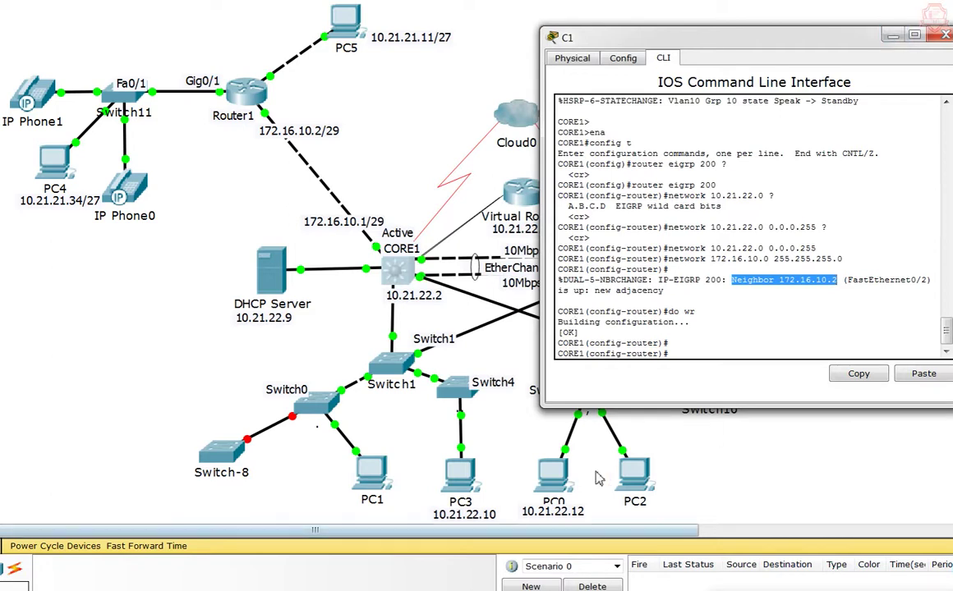
Run ping 10.21.21.34 from PC2's command prompt, then minimize PC2's window.
left_click(632, 477)
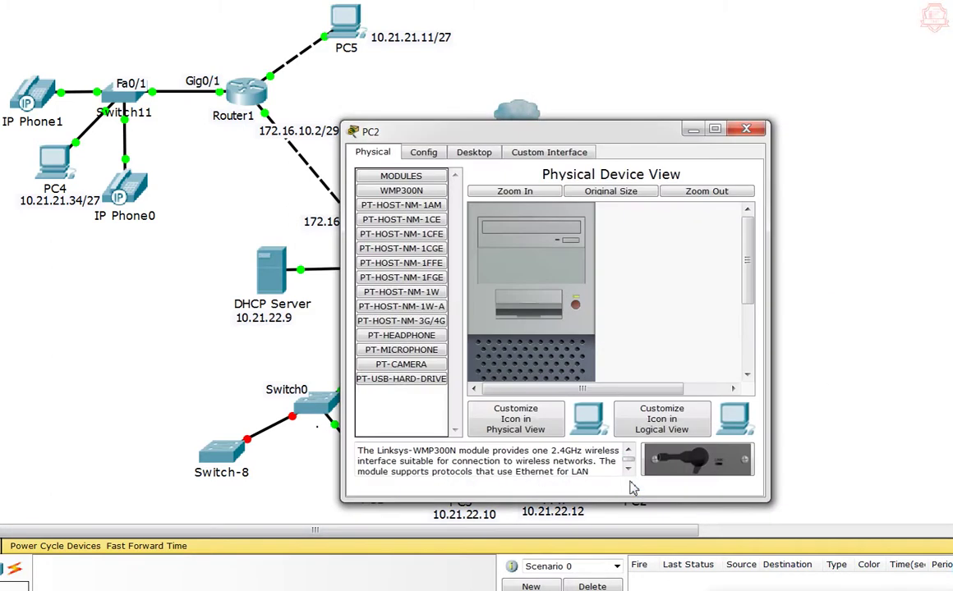
left_click_drag(447, 132, 672, 115)
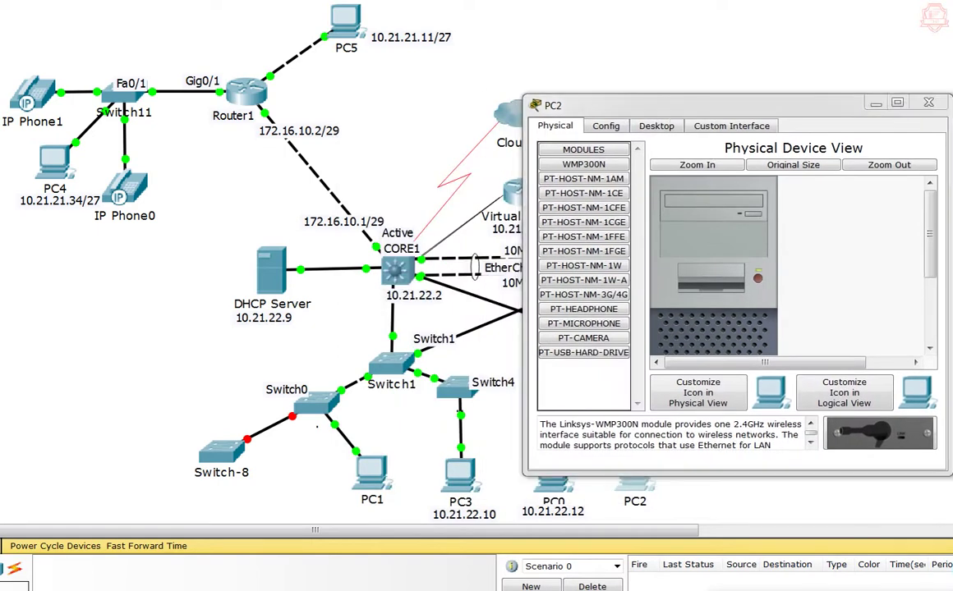
left_click(656, 126)
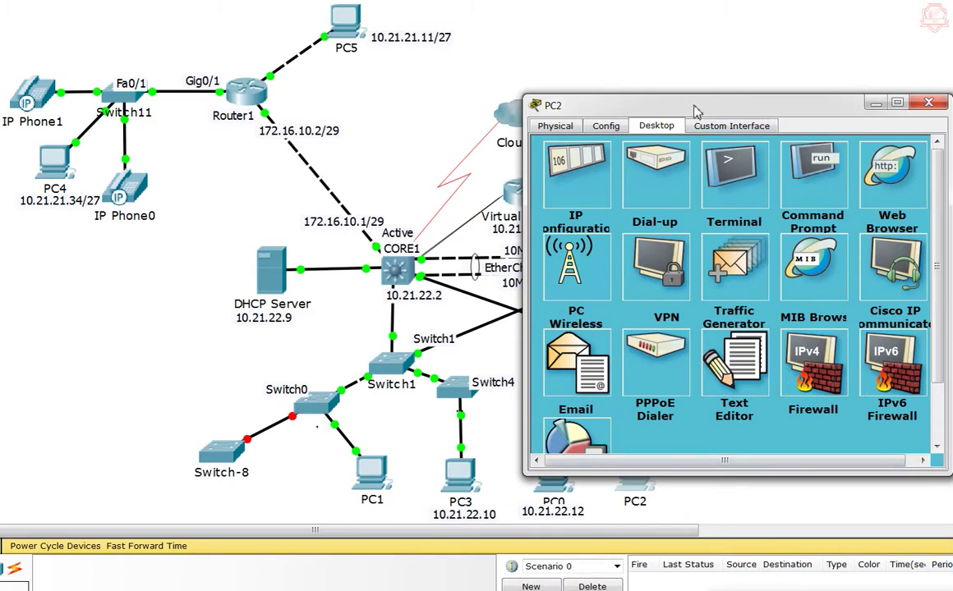
left_click_drag(631, 104, 617, 52)
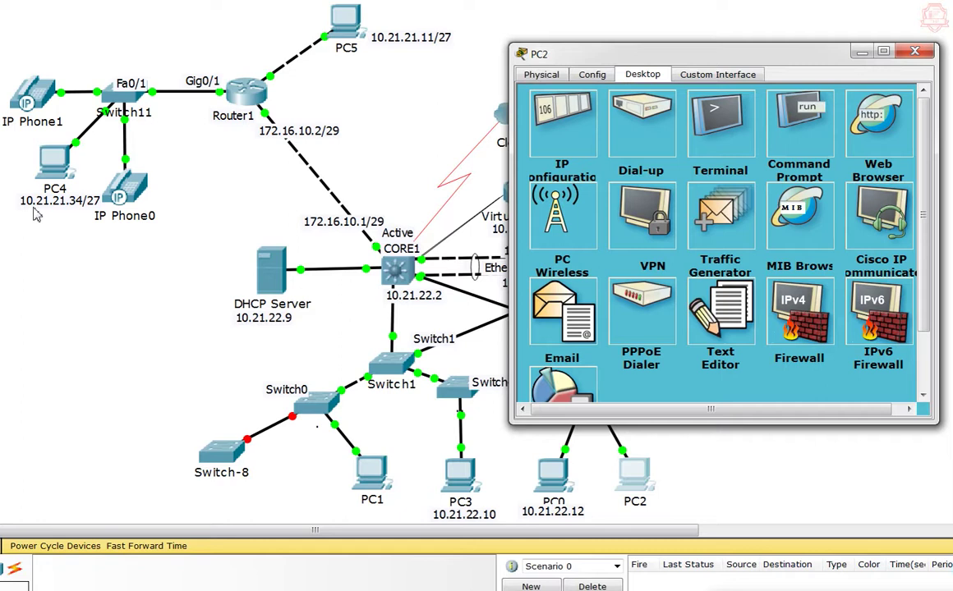
left_click(785, 128)
type("ping 1")
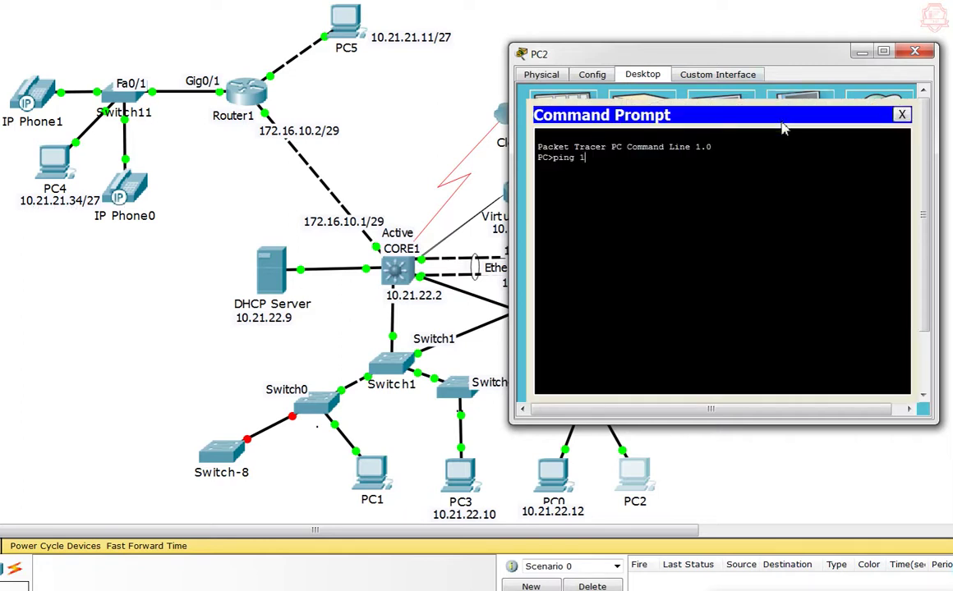
type("0.21.21.34")
key("Return")
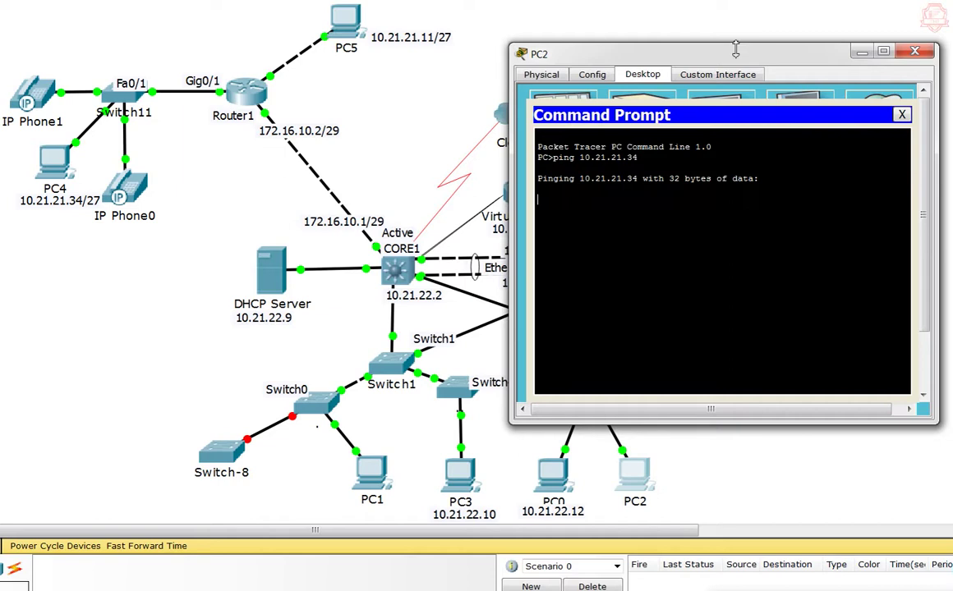
left_click_drag(672, 53, 694, 85)
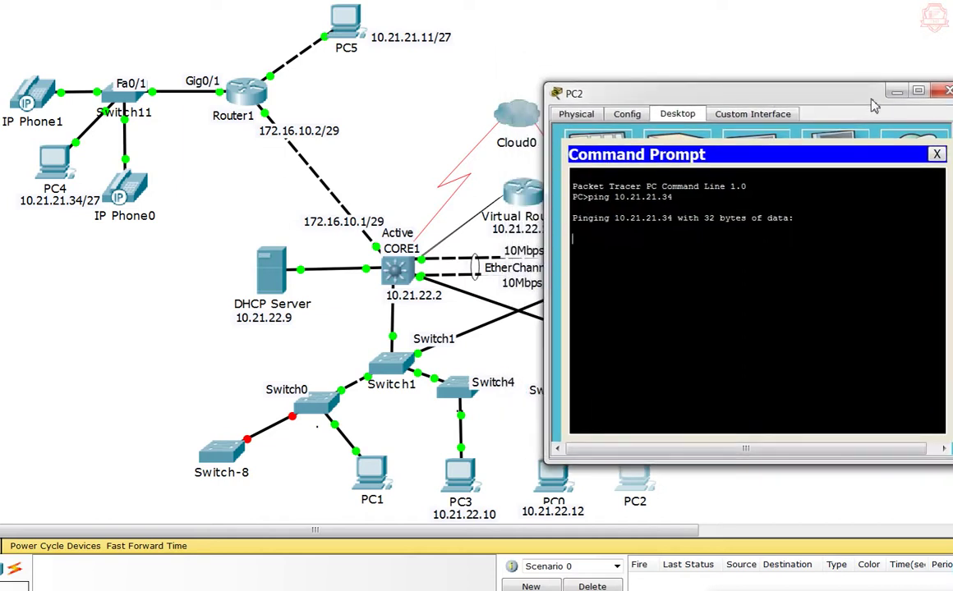
left_click(885, 84)
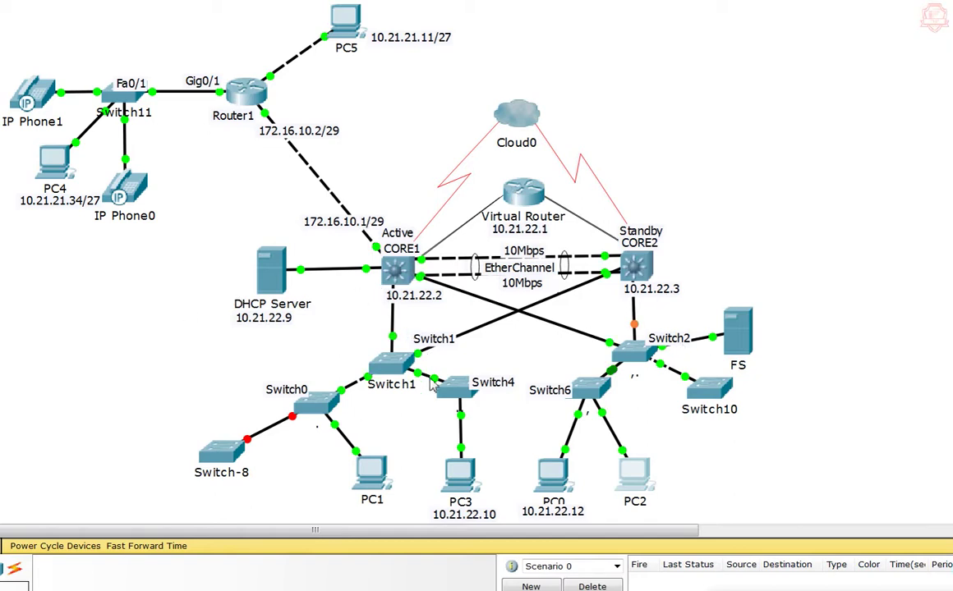
Open CORE2's CLI and enter global configuration mode with ena and config t.
left_click(636, 267)
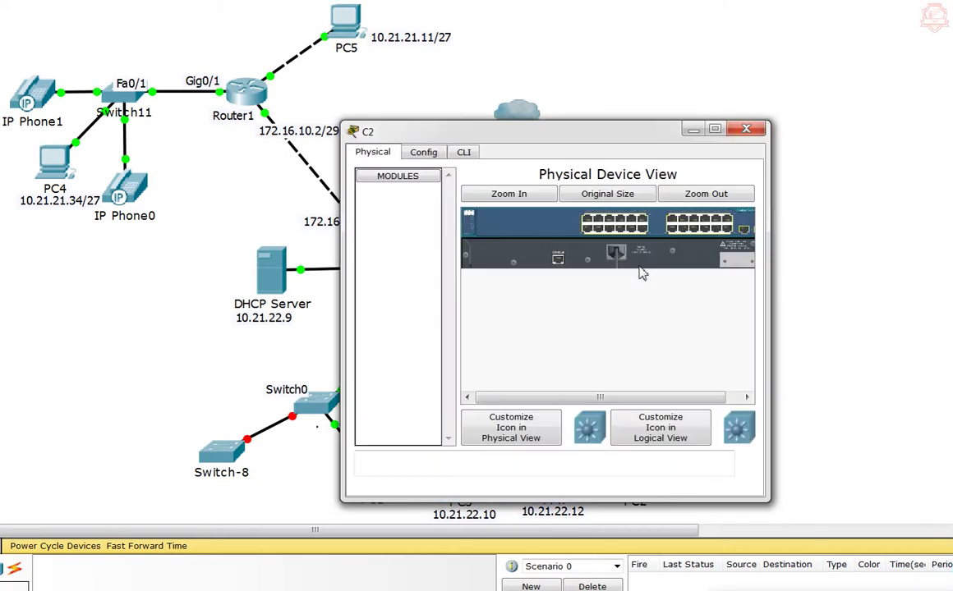
left_click(464, 152)
key("Return")
key("Return")
type("en")
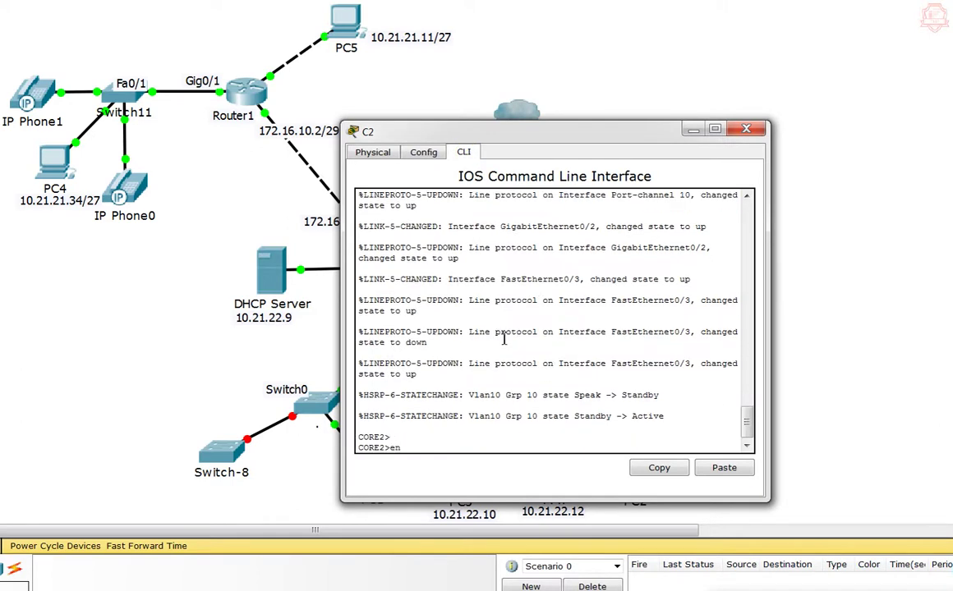
type("a")
key("Return")
type("config t")
key("Return")
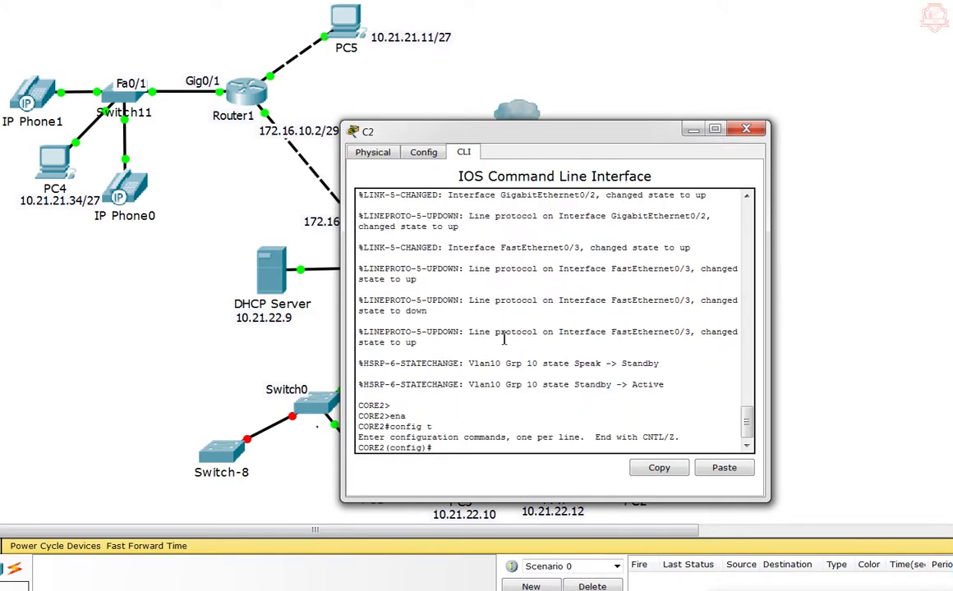
Start router eigrp 200 on CORE2 and advertise network 10.21.22.0 0.0.0.255.
type("router eig")
key("Tab")
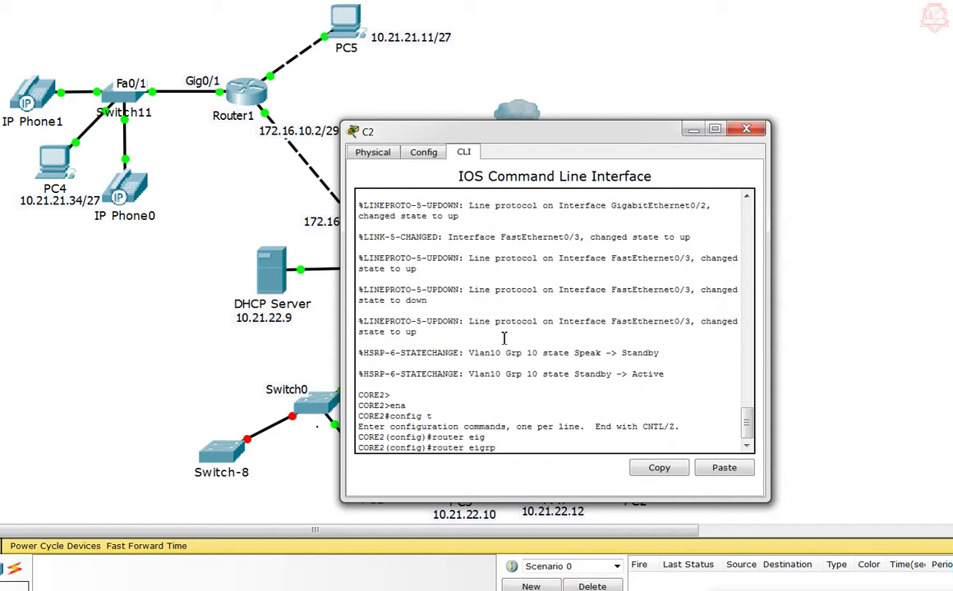
type("200 ?")
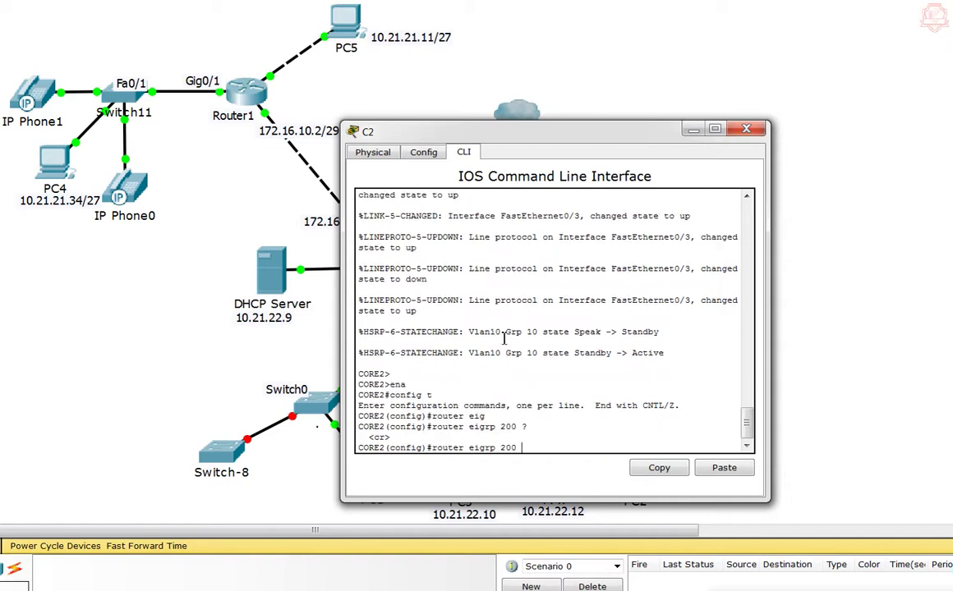
key("Return")
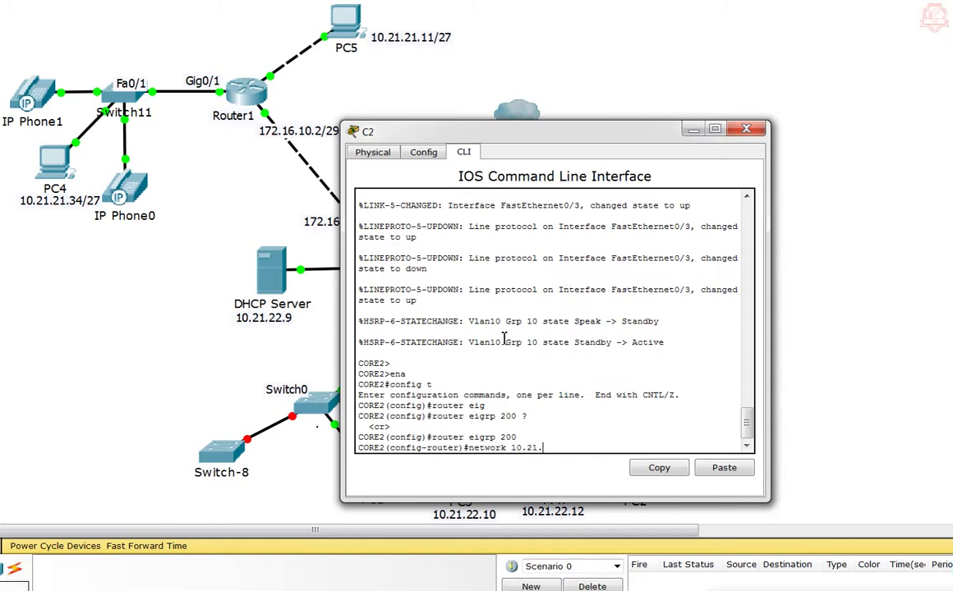
type("network 10.21.22.0 ?")
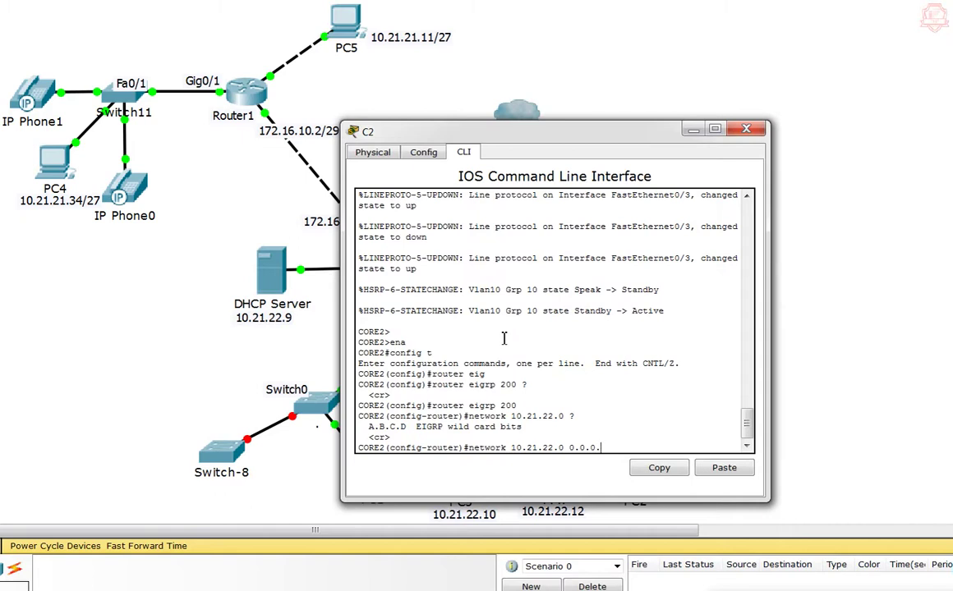
type(" 0.0.0.255")
key("Return")
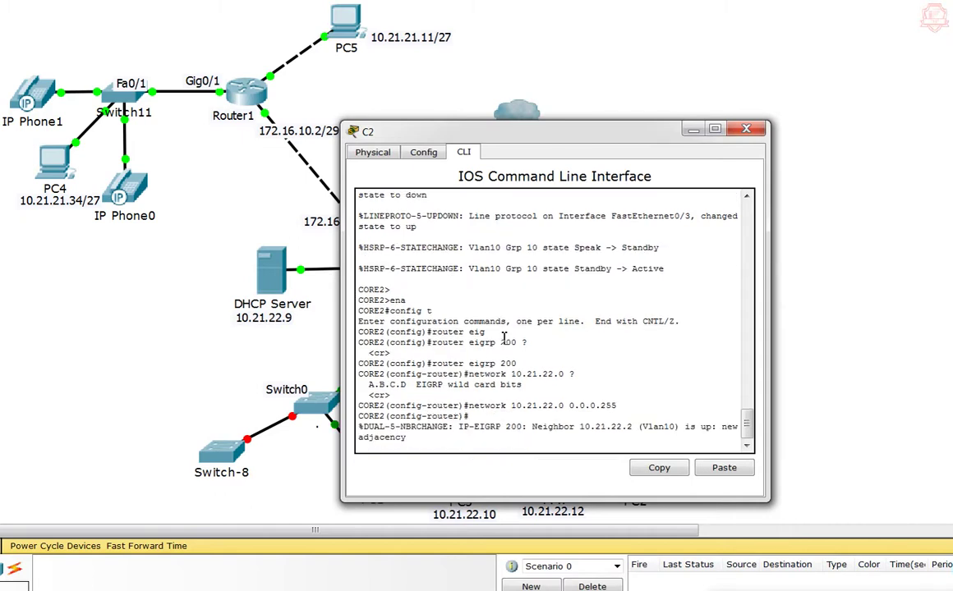
key("Return")
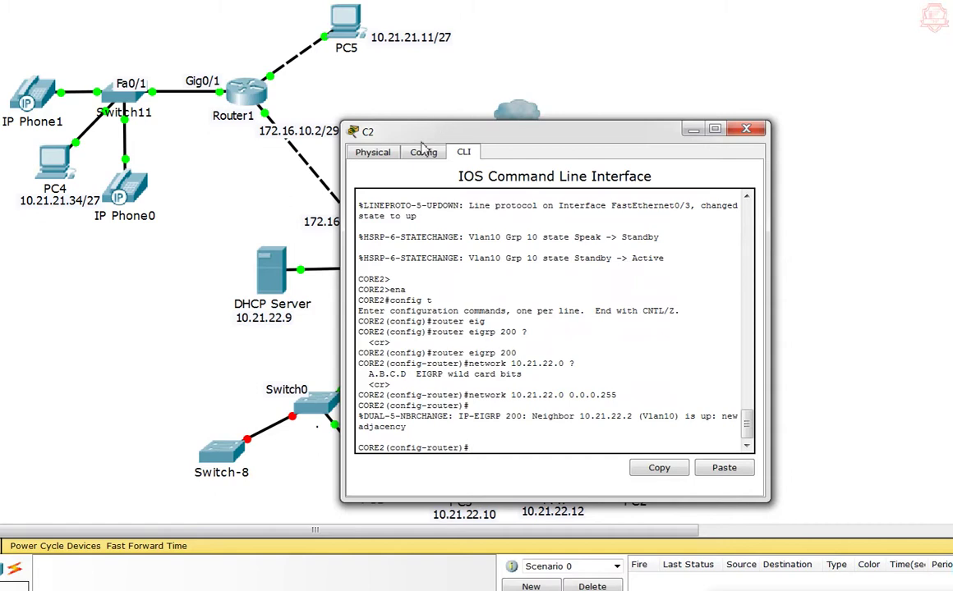
Exit back to CORE2's privileged prompt and save the configuration with wr.
left_click_drag(384, 133, 517, 89)
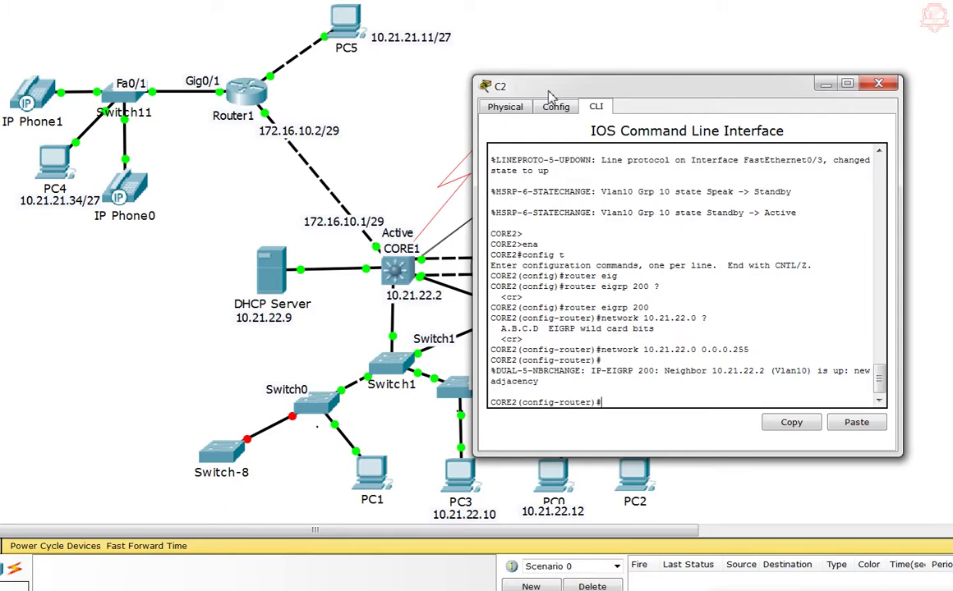
type("exit")
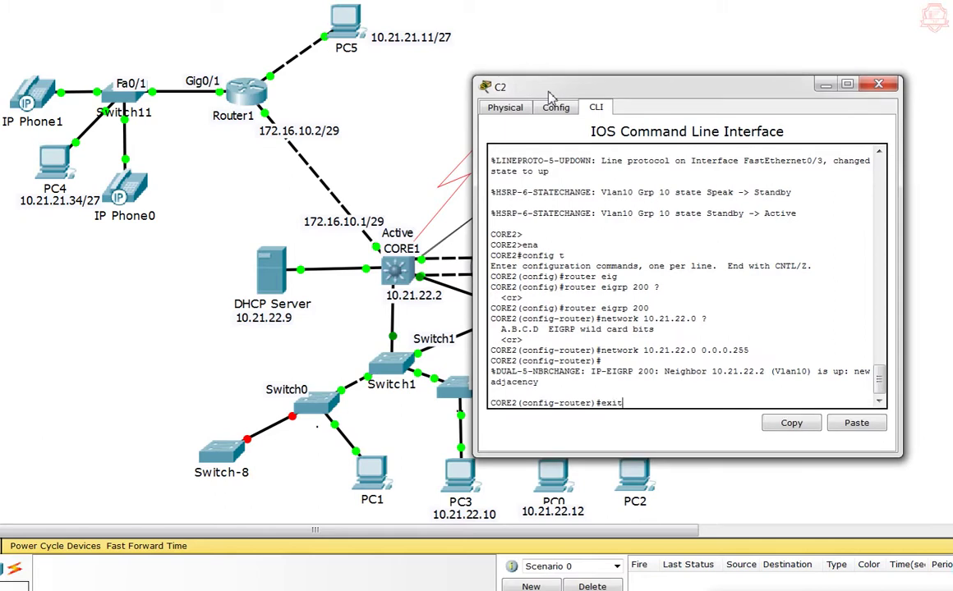
key("Return")
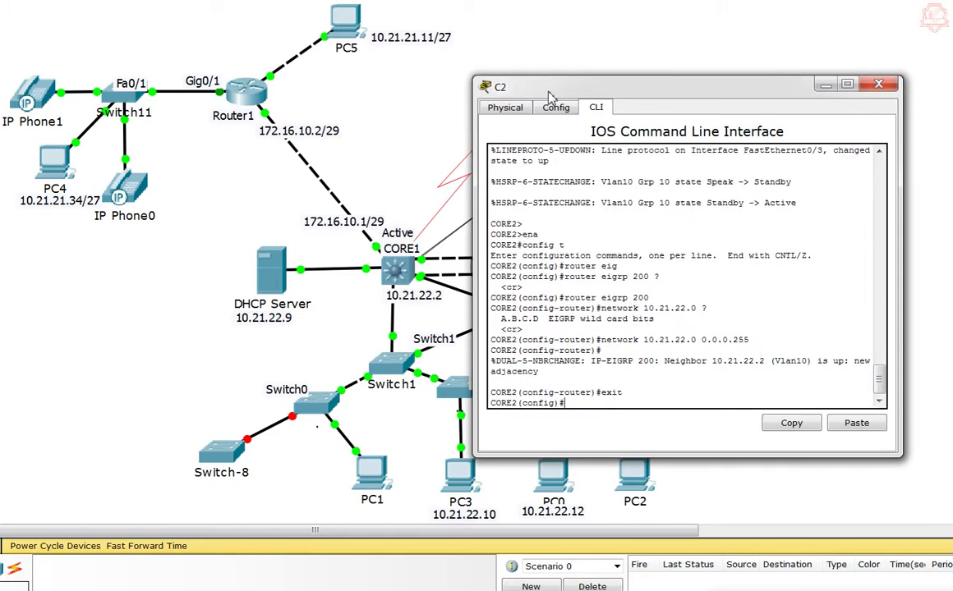
type("exit")
key("Return")
key("Return")
type("wr")
key("Return")
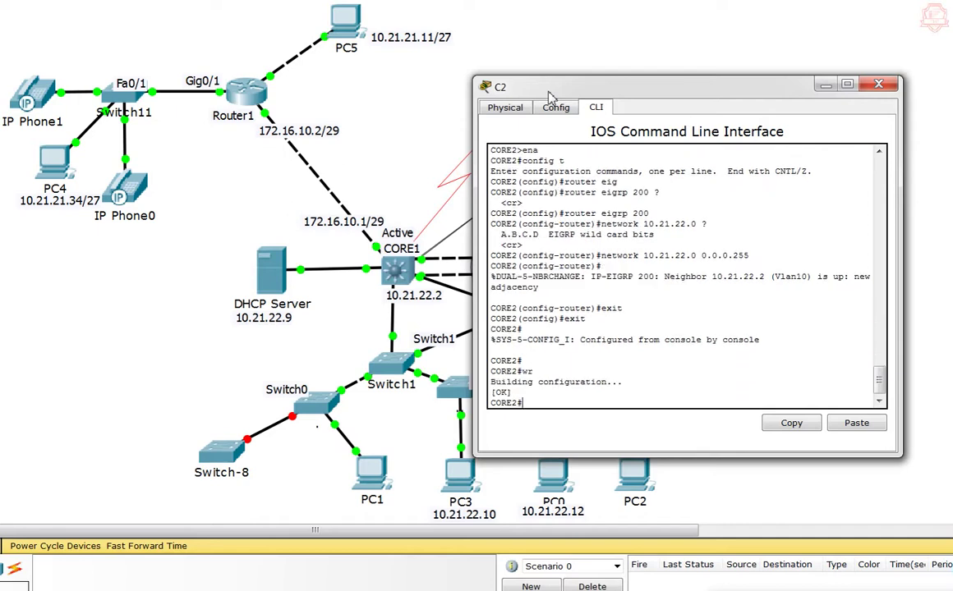
Rerun ping 10.21.21.34 from PC2 and confirm 4 of 4 replies.
key("alt+F4")
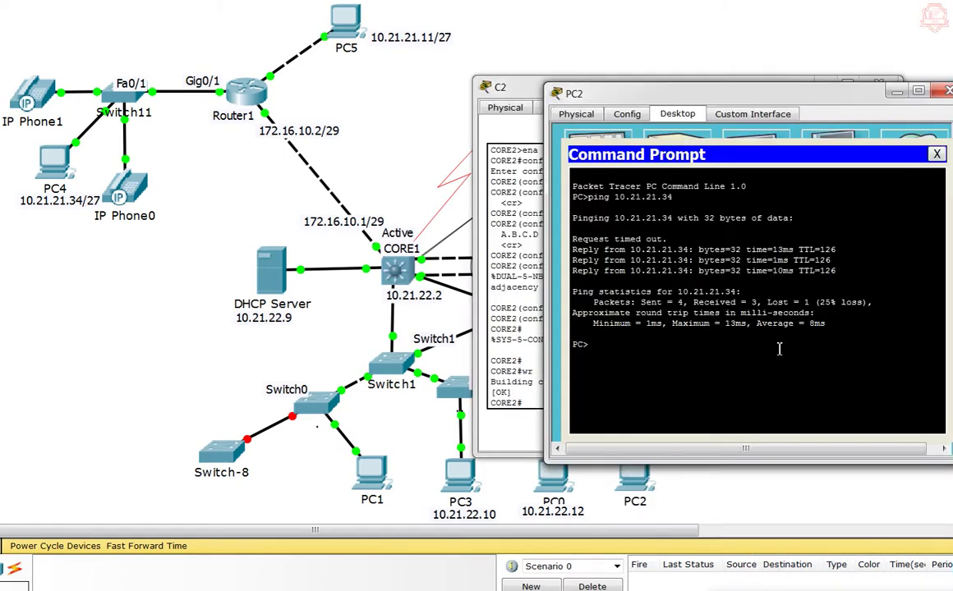
key("Up")
key("Return")
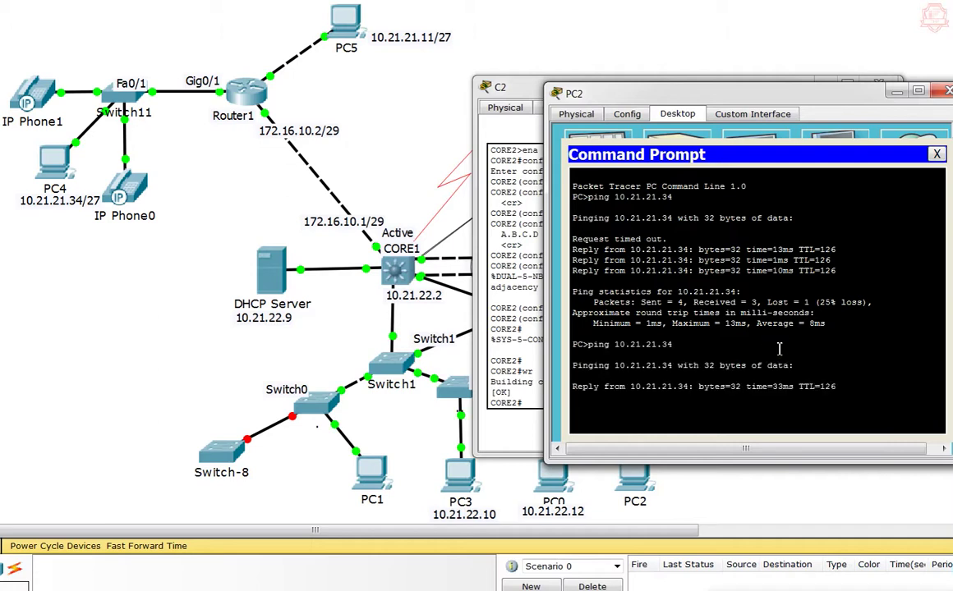
Close CORE2's console window and PC2's window to show the topology.
left_click(509, 93)
left_click(877, 85)
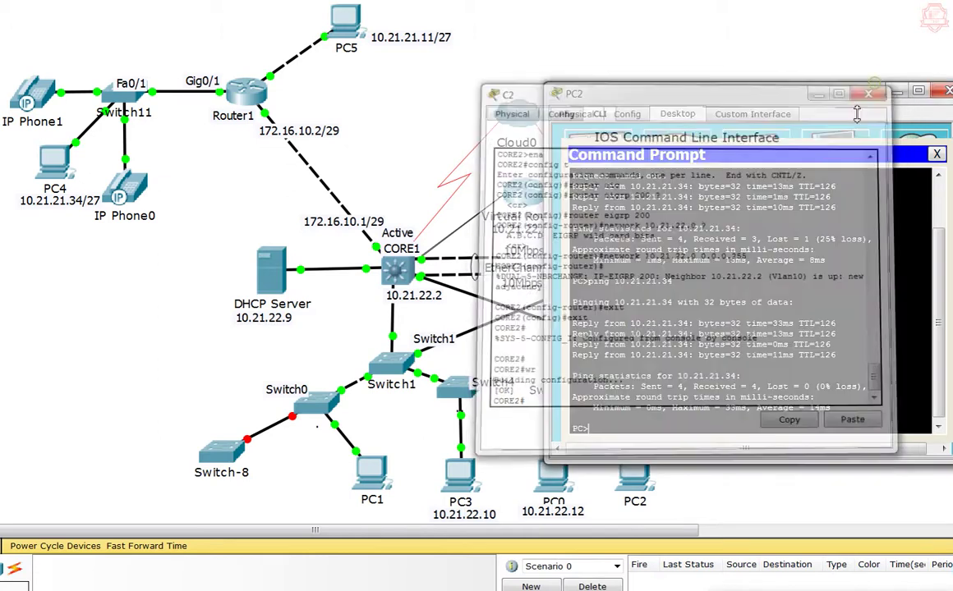
left_click_drag(643, 92, 668, 32)
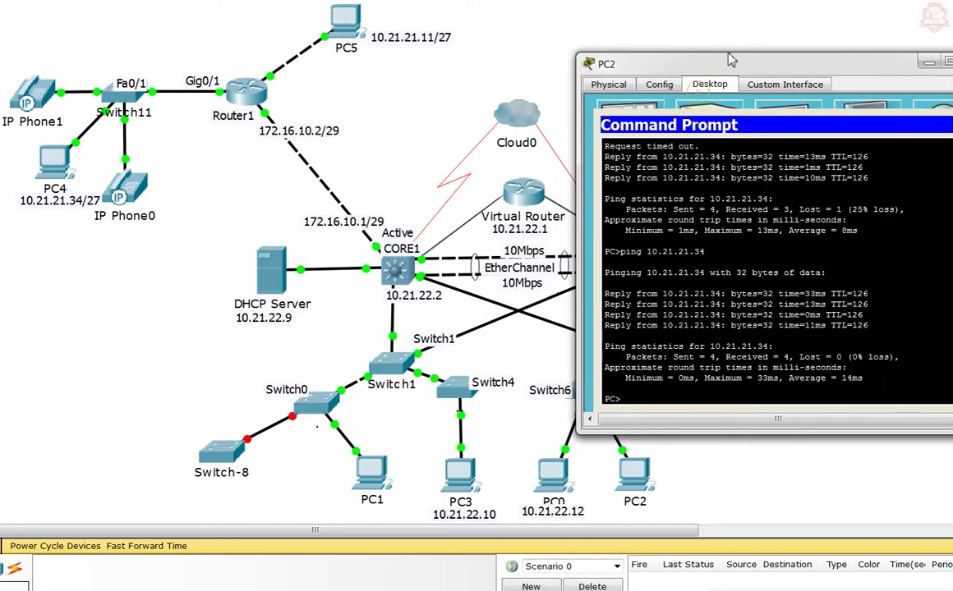
left_click_drag(725, 37, 749, 35)
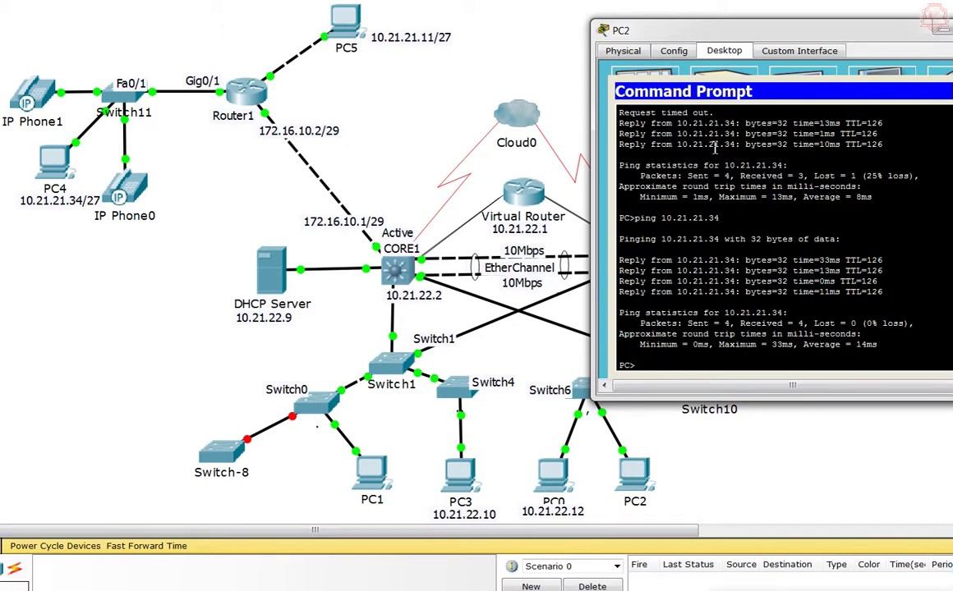
mouse_move(671, 37)
left_mouse_down()
mouse_move(755, 306)
mouse_move(660, 310)
mouse_move(678, 31)
left_mouse_up()
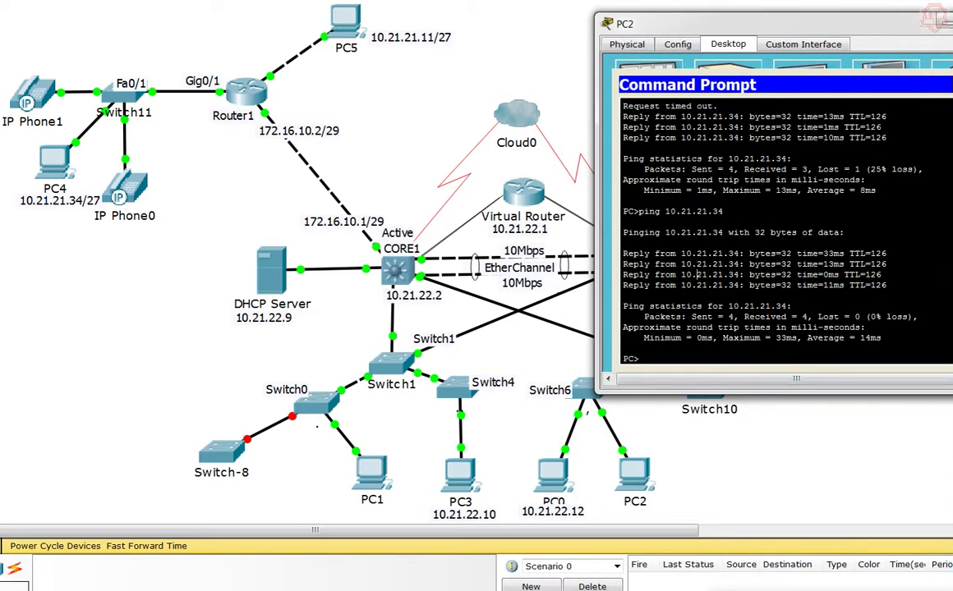
key("alt+F4")
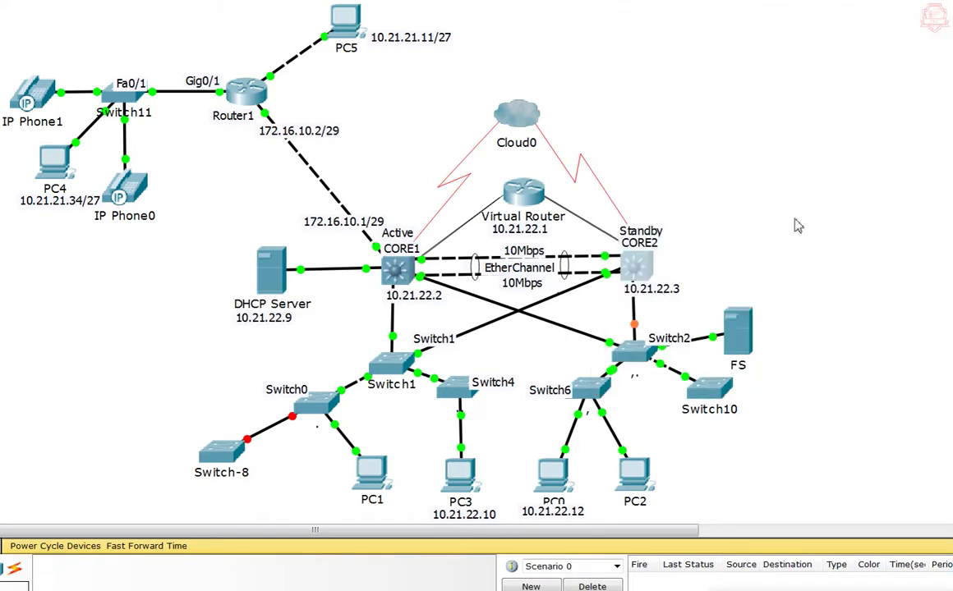
From PC3's command prompt, ping PC5 at 10.21.21.11 and confirm 4 of 4 replies.
left_click(451, 485)
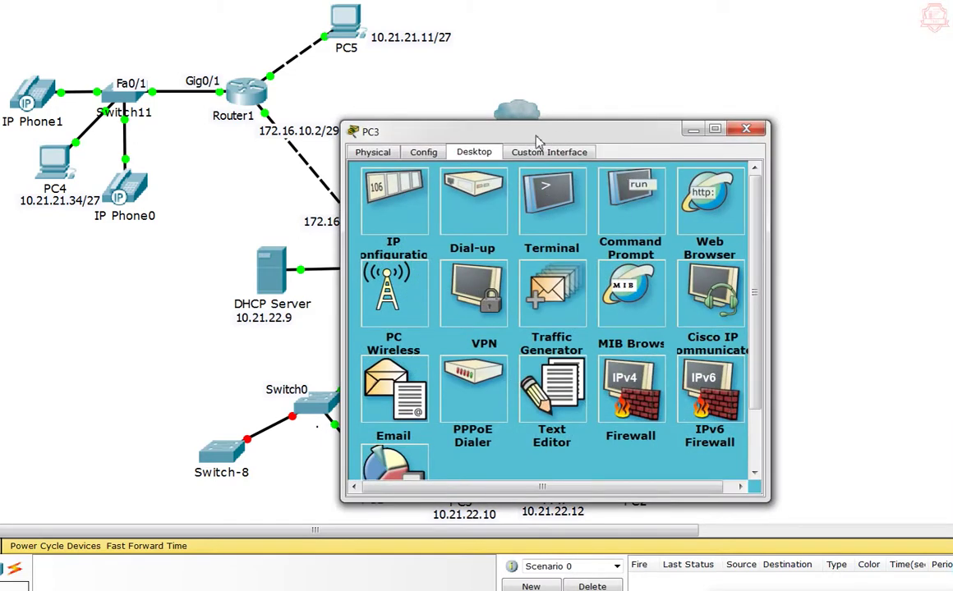
left_click_drag(493, 125, 645, 123)
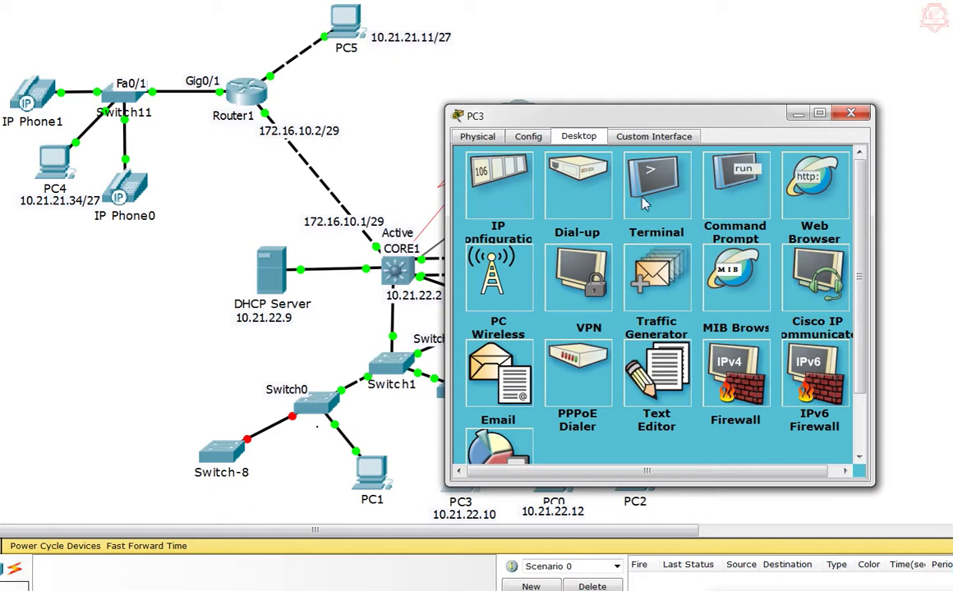
left_click(715, 201)
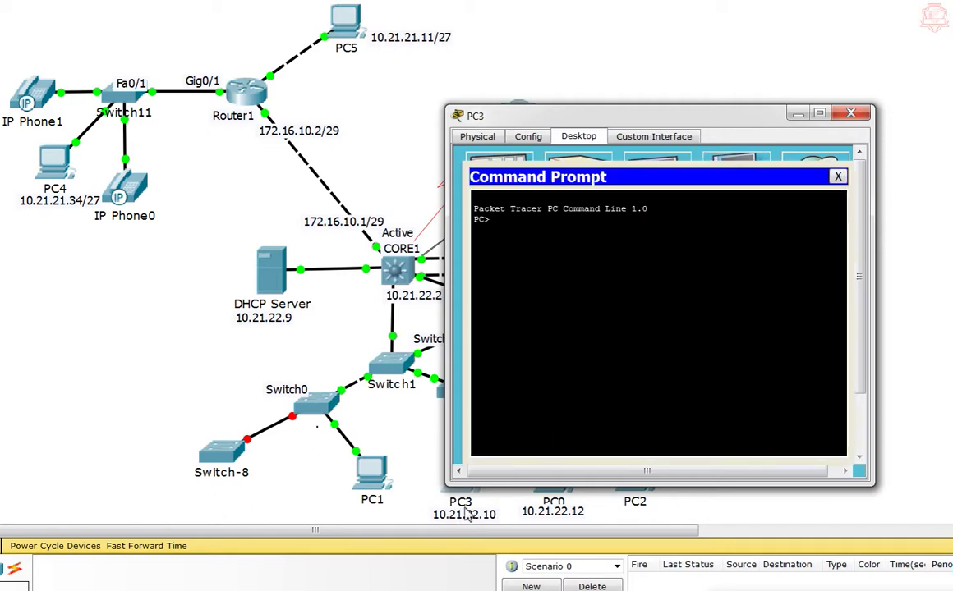
type("ping 1")
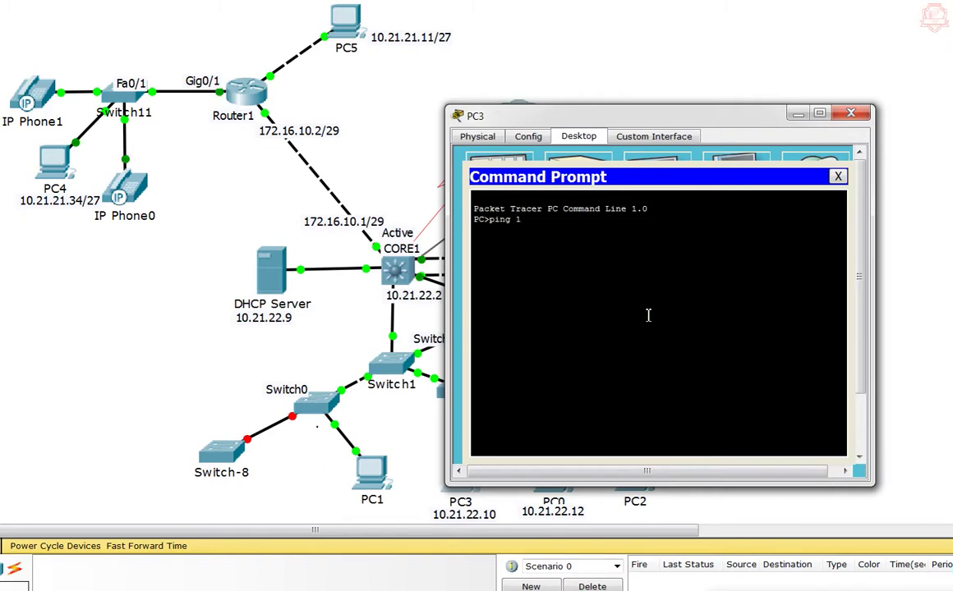
type("0.21.21.11")
key("Return")
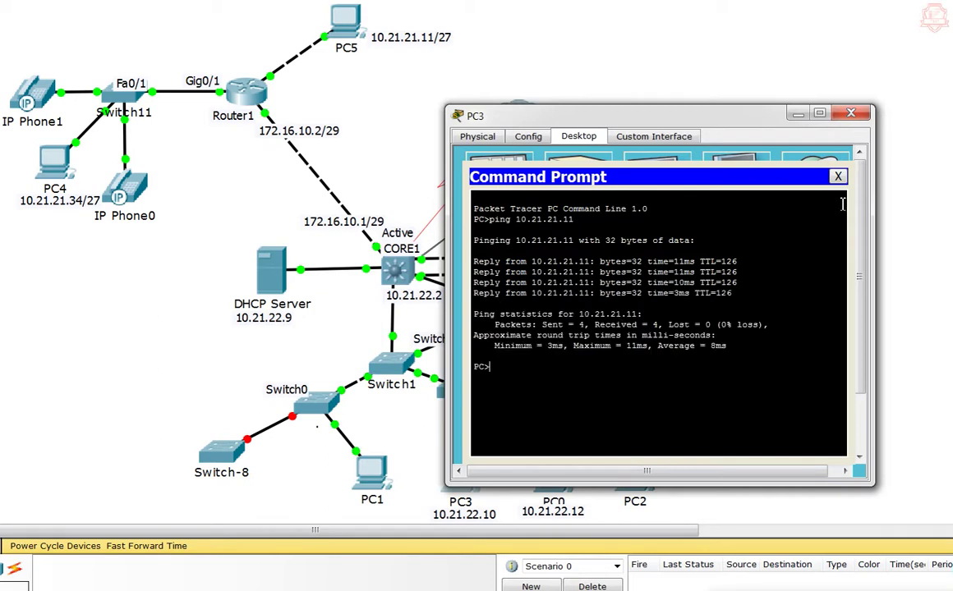
left_click(838, 178)
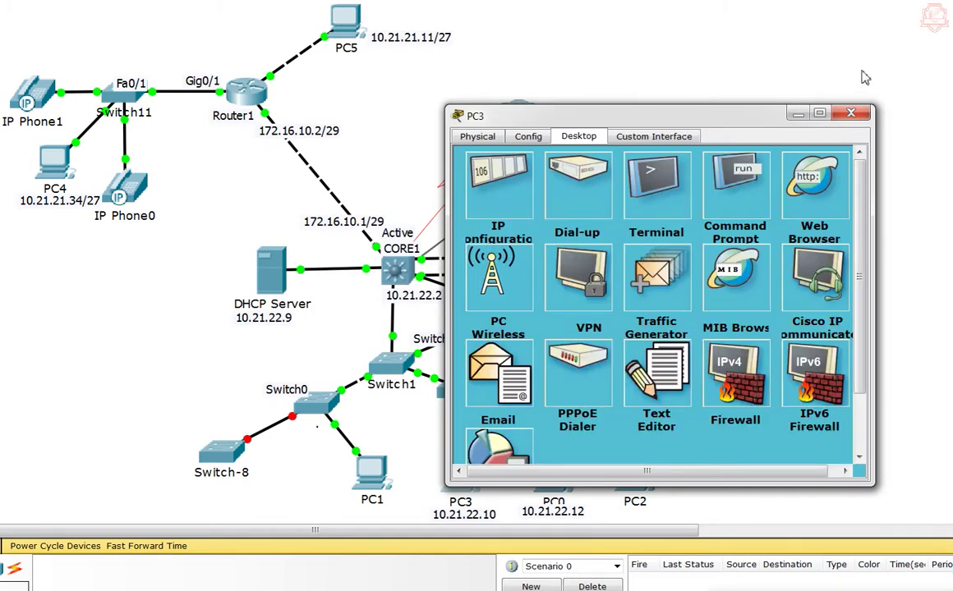
Close PC3's window and leave configuration mode in CORE1's CLI with end.
left_click(850, 116)
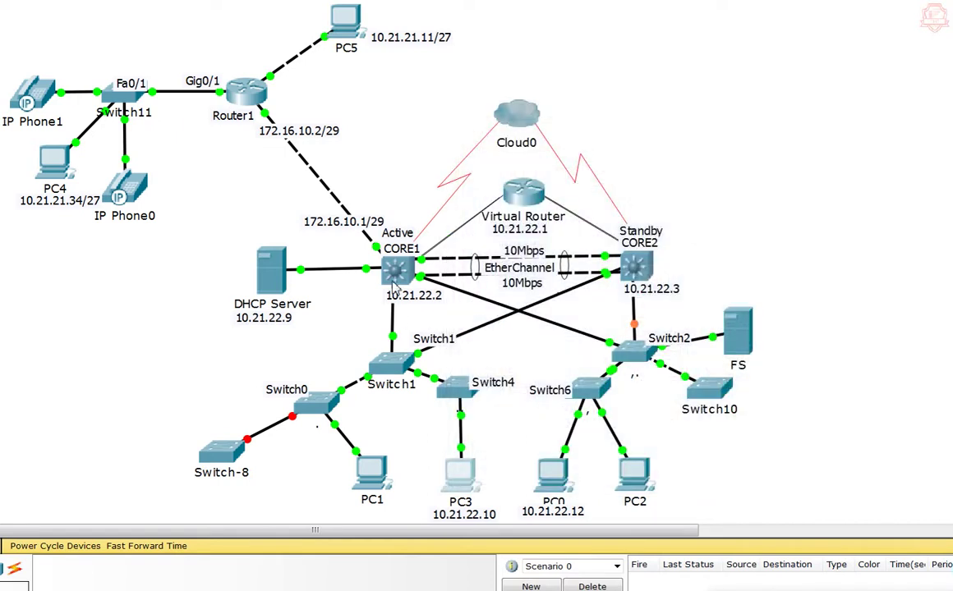
left_click(395, 284)
key("Return")
key("Return")
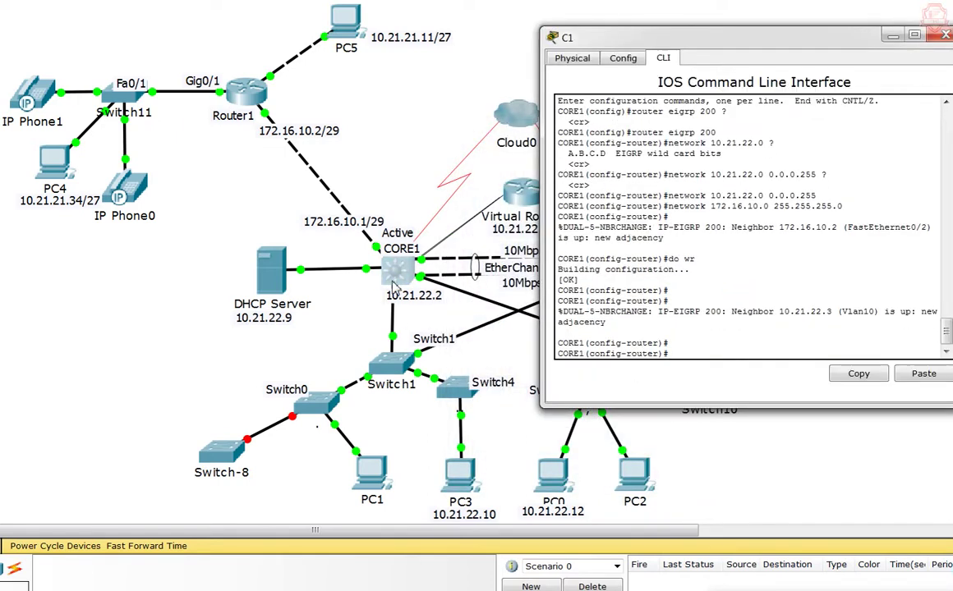
type("end")
key("Return")
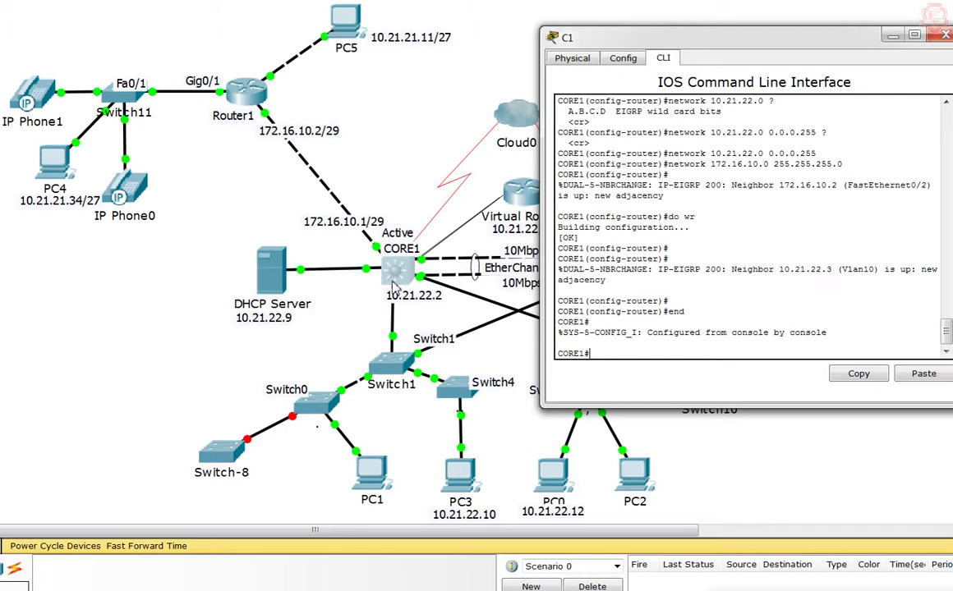
Run show ip route on CORE1 to list EIGRP routes via 172.16.10.2.
type("show ip route")
key("Return")
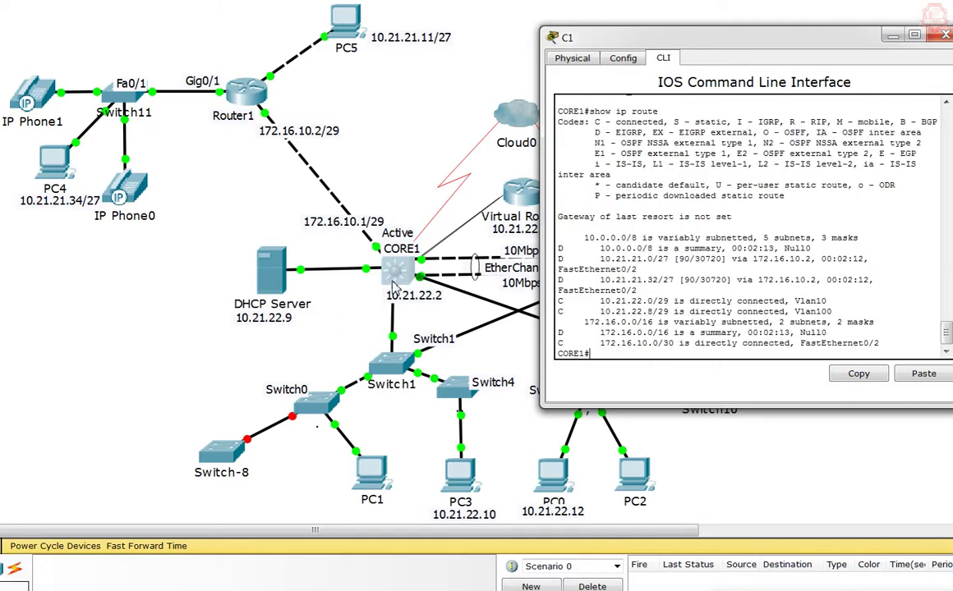
Highlight the 10.0.0.0/8, Gateway of last resort and 172.16.0.0/16 lines in CORE1's routing table.
triple_click(658, 251)
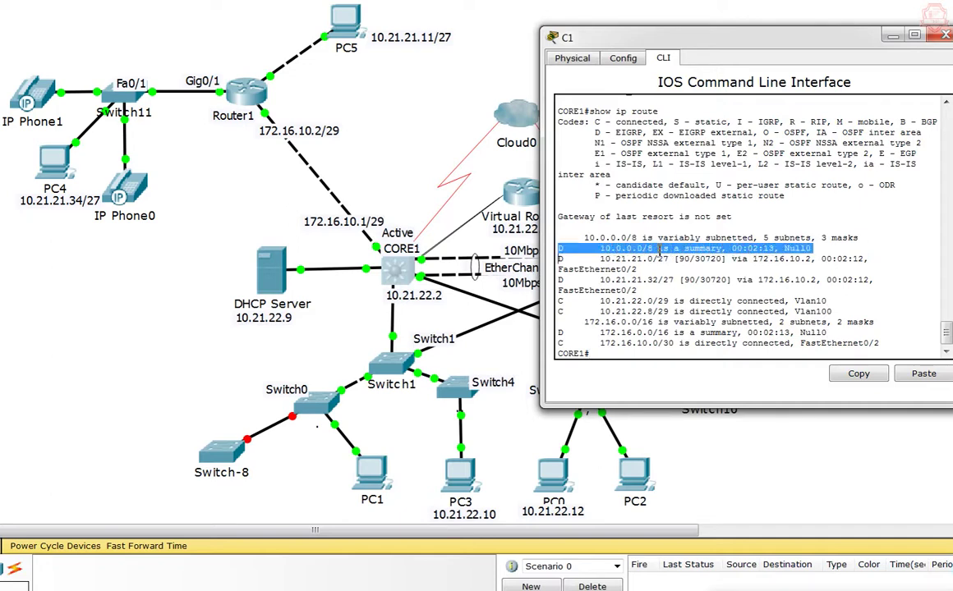
double_click(662, 249)
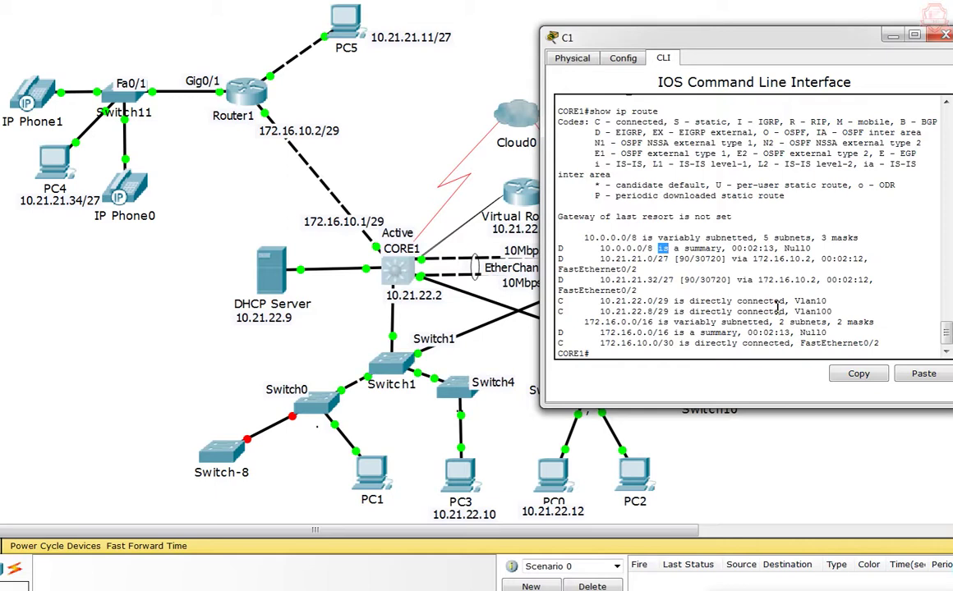
triple_click(638, 216)
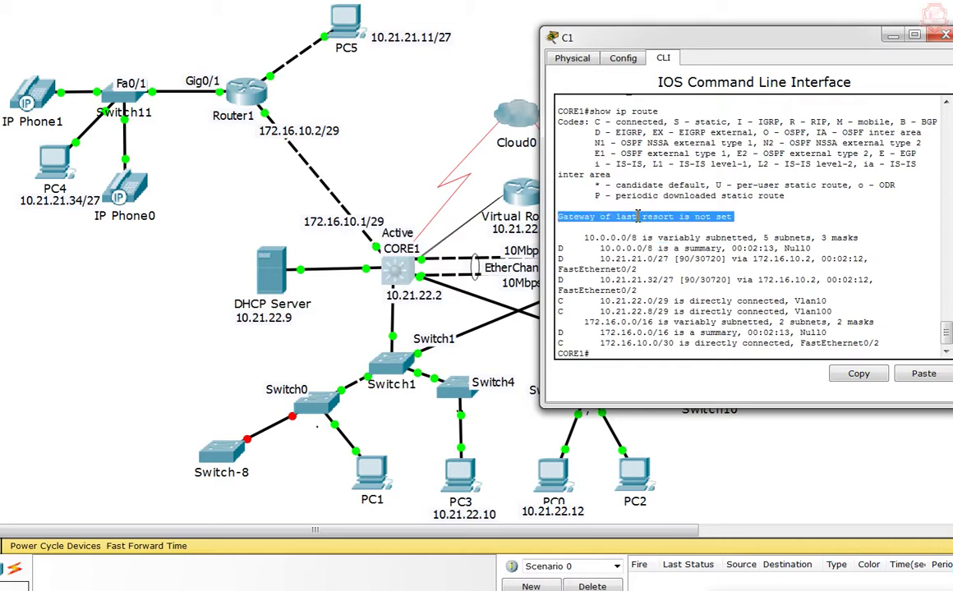
triple_click(713, 334)
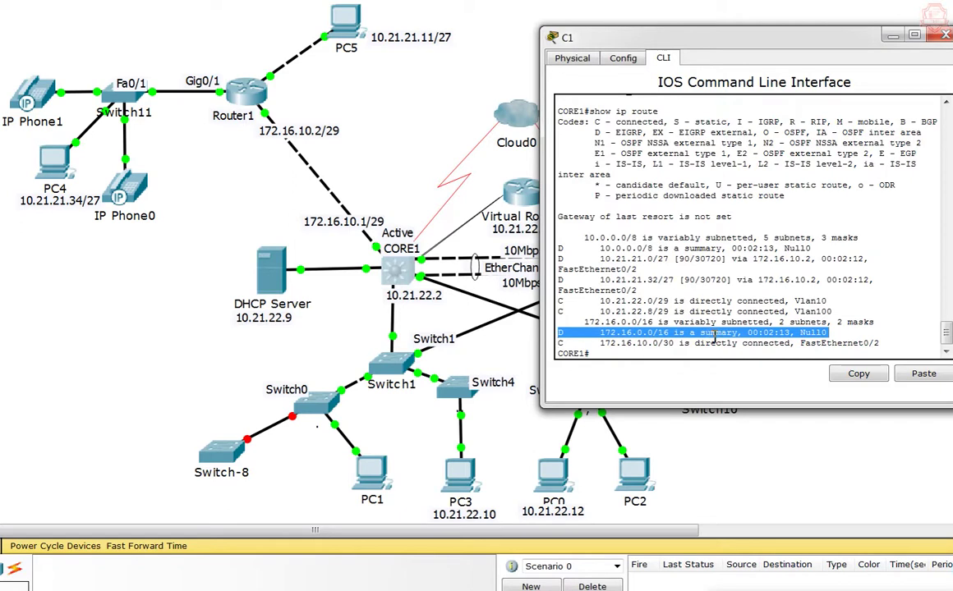
left_click(713, 334)
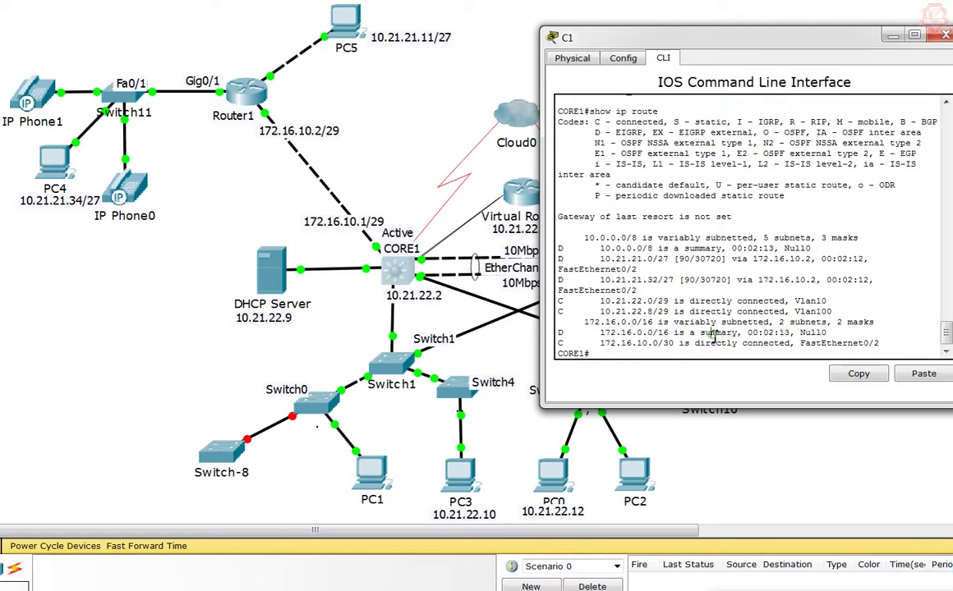
Save CORE1's running configuration with wr.
key("Return")
key("Return")
key("Return")
key("Return")
type("wr")
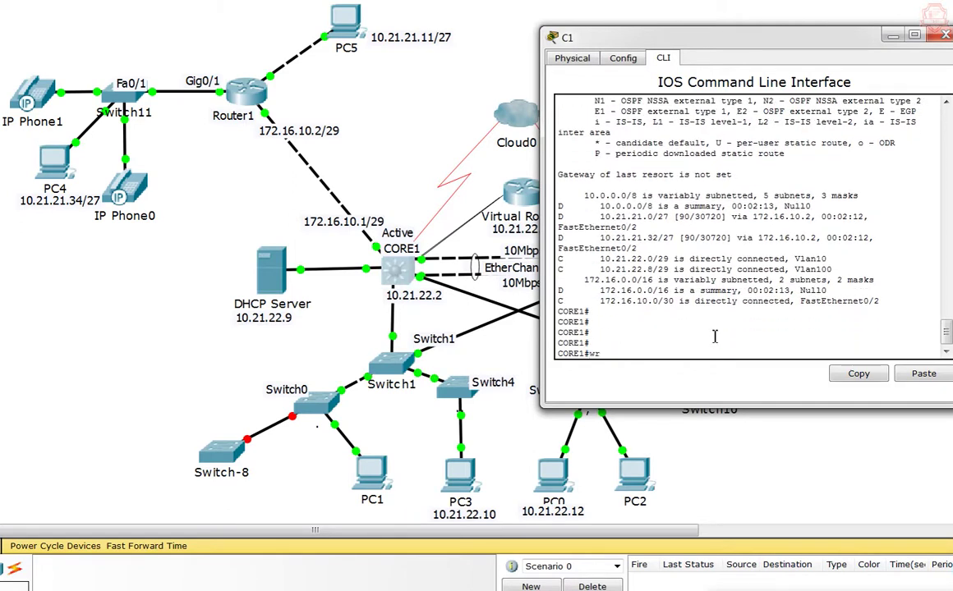
key("Return")
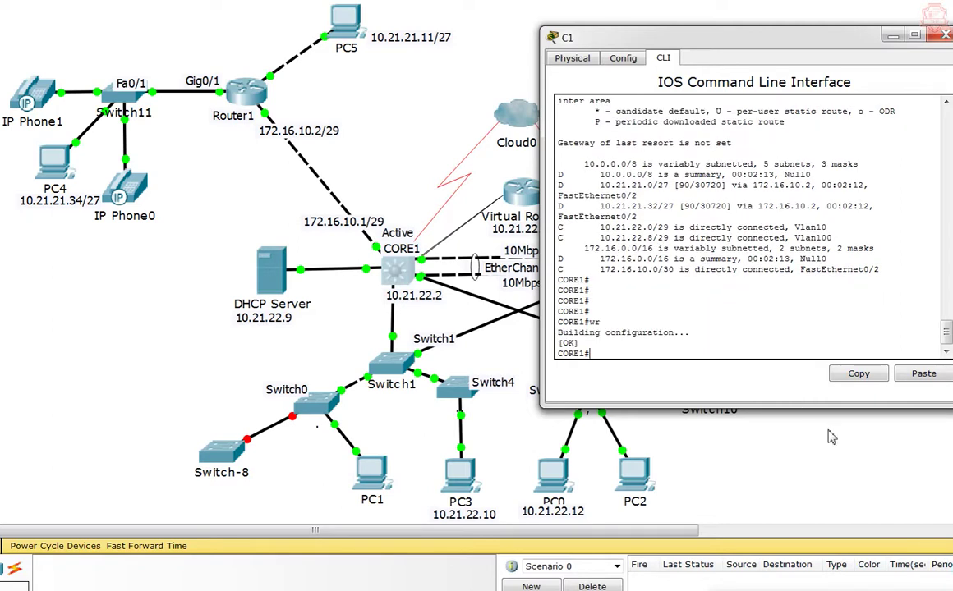